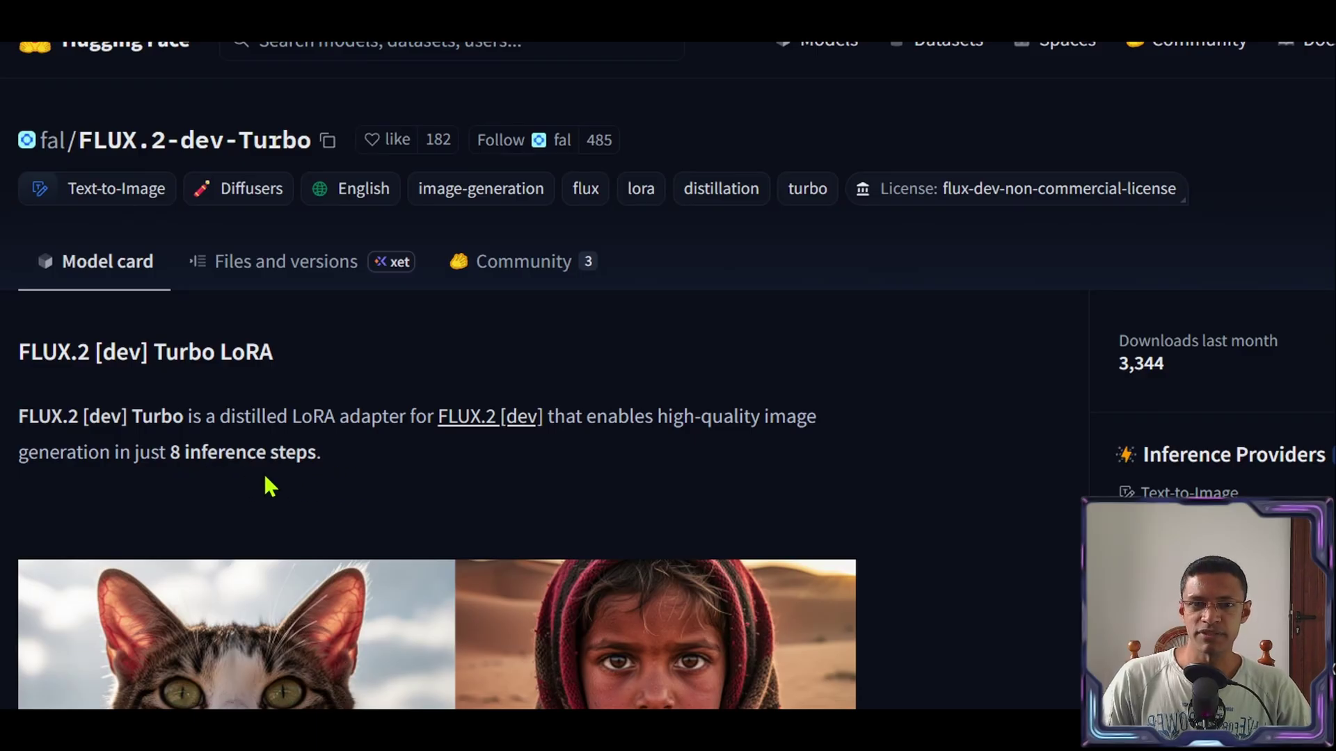
{"action": "scroll", "coordinate": [963, 592], "scroll_direction": "down", "scroll_amount": 3}
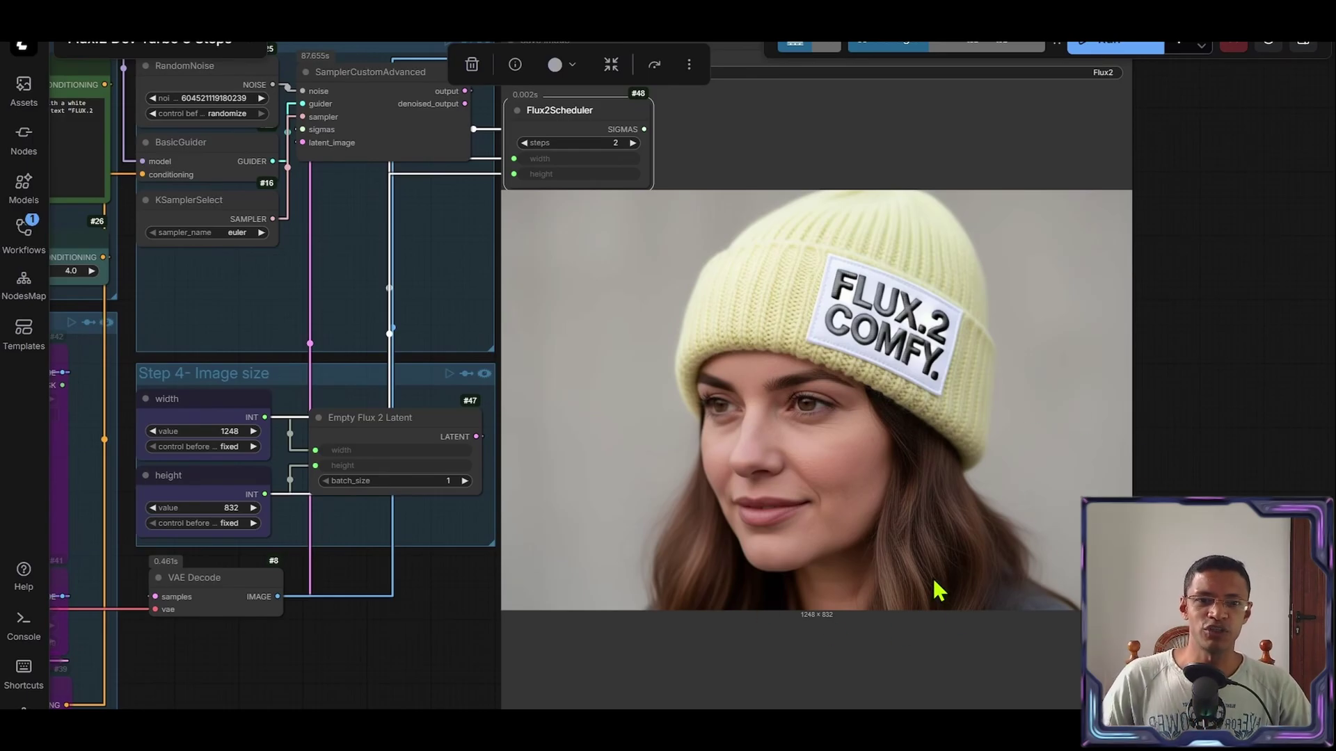
{"action": "scroll", "coordinate": [911, 587], "scroll_direction": "up", "scroll_amount": 5}
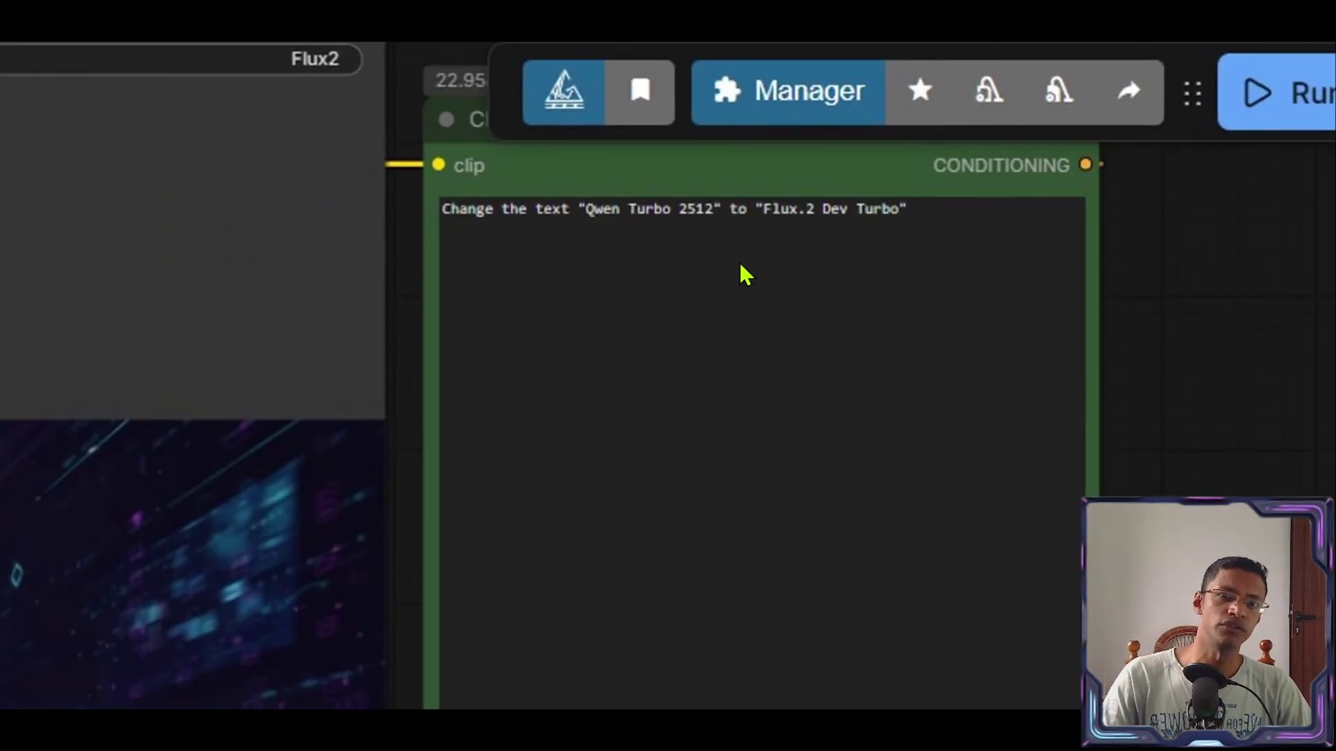
{"action": "scroll", "coordinate": [905, 297], "scroll_direction": "down", "scroll_amount": 5}
{"action": "scroll", "coordinate": [522, 125], "scroll_direction": "down", "scroll_amount": 5}
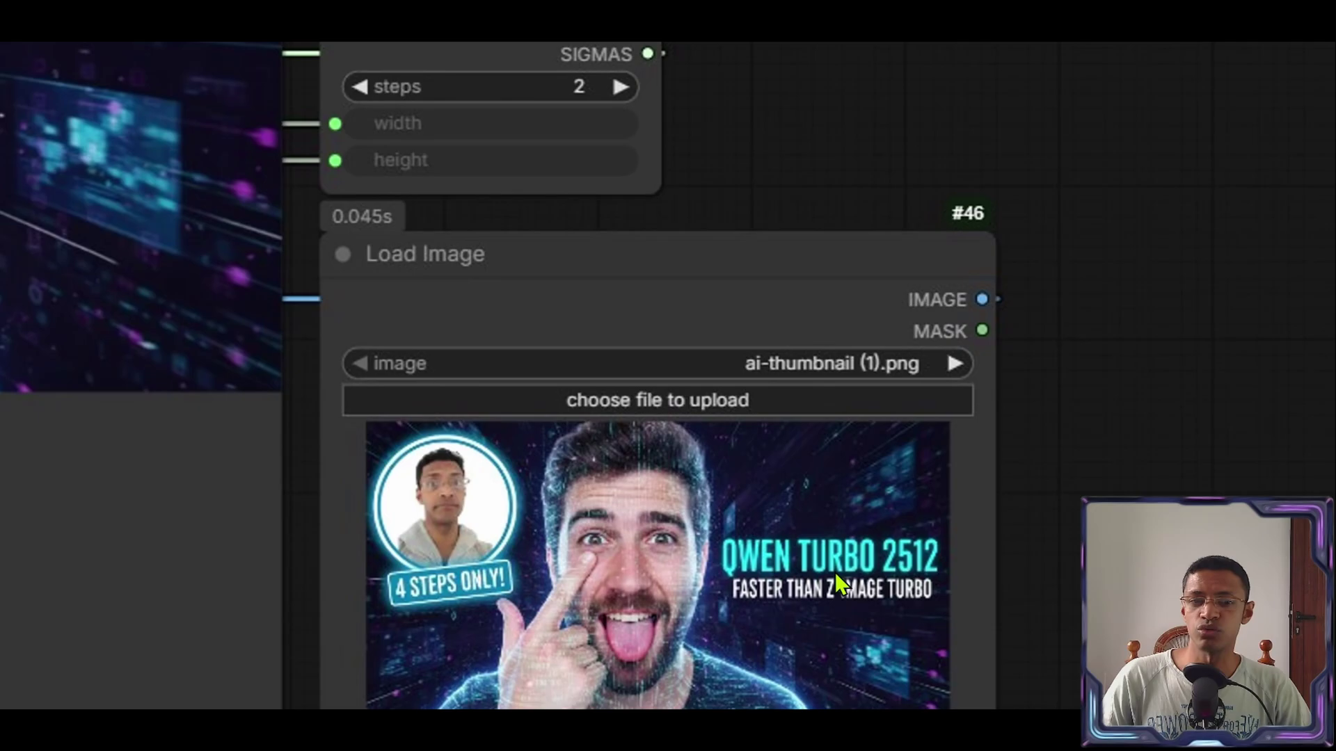
{"action": "scroll", "coordinate": [901, 566], "scroll_direction": "up", "scroll_amount": 5}
{"action": "scroll", "coordinate": [900, 566], "scroll_direction": "left", "scroll_amount": 10}
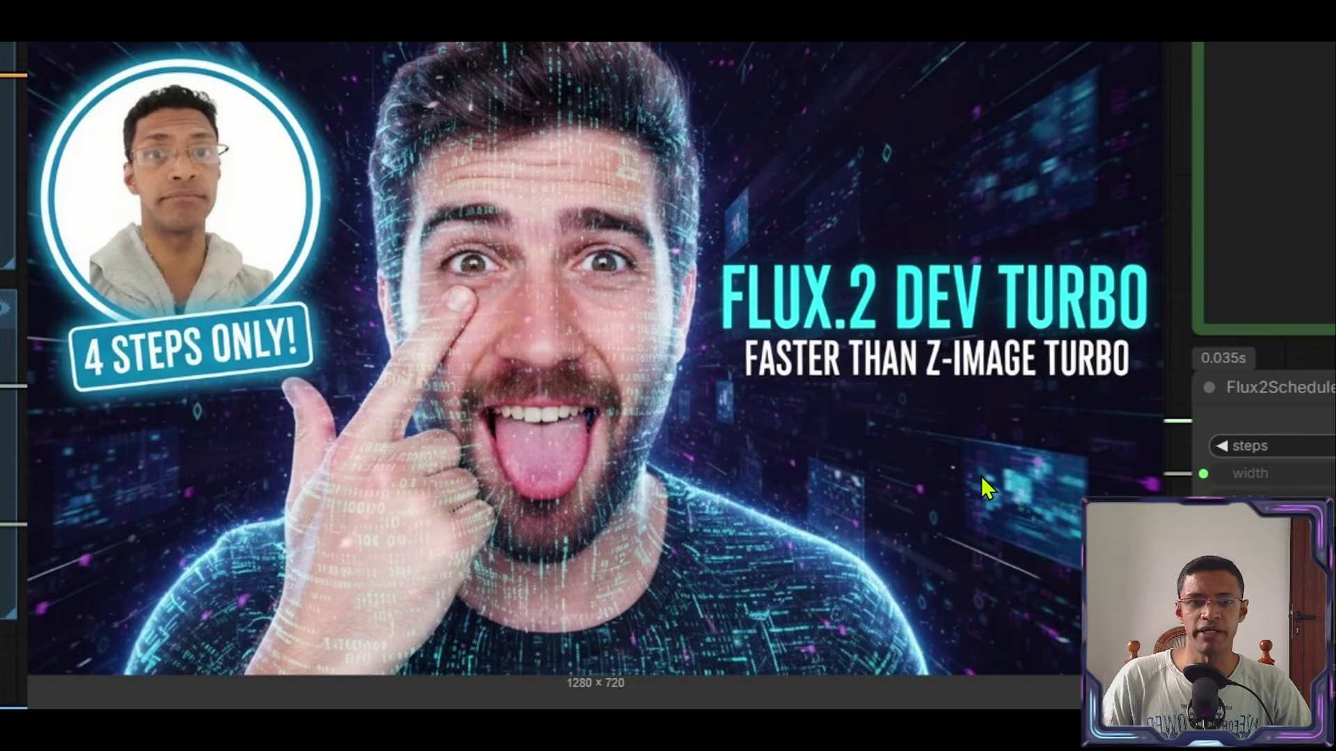
Step: Close the enlarged result preview before queuing the workflow
{"action": "key", "text": "Escape"}
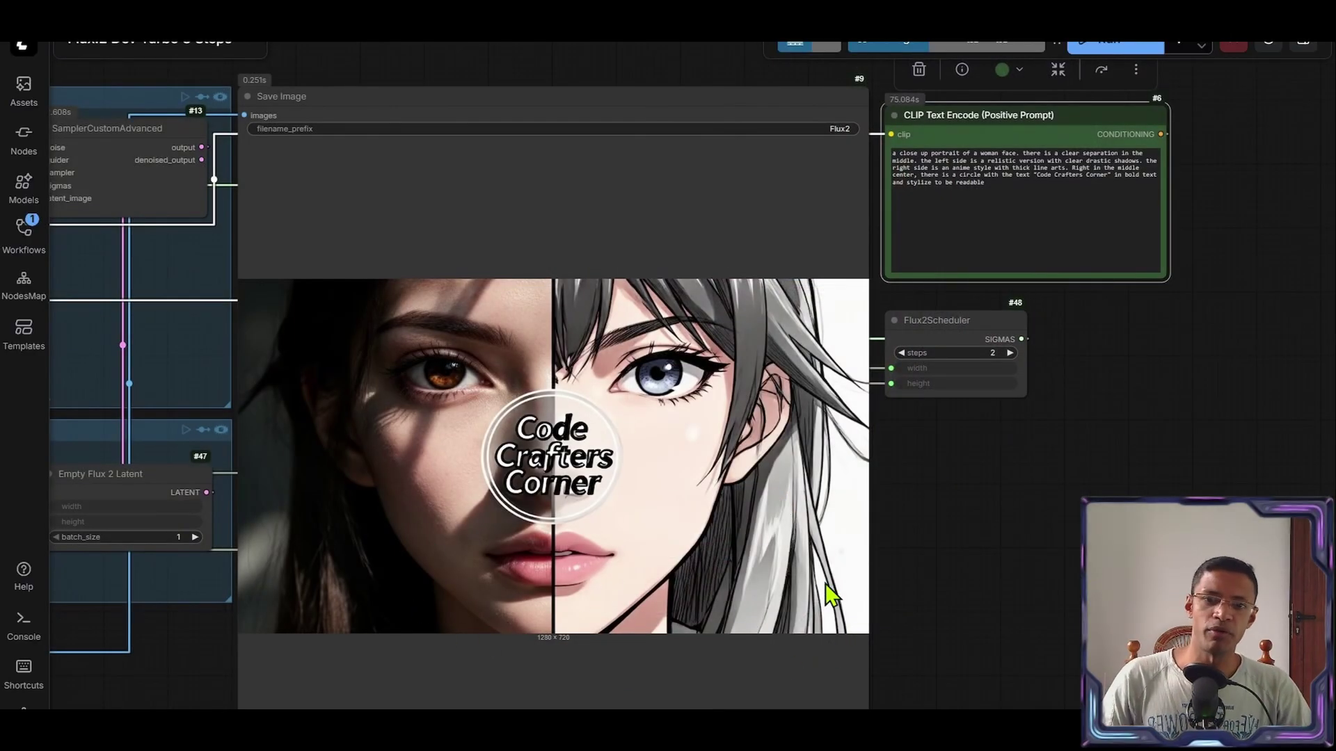
{"action": "scroll", "coordinate": [835, 585], "scroll_direction": "up", "scroll_amount": 3}
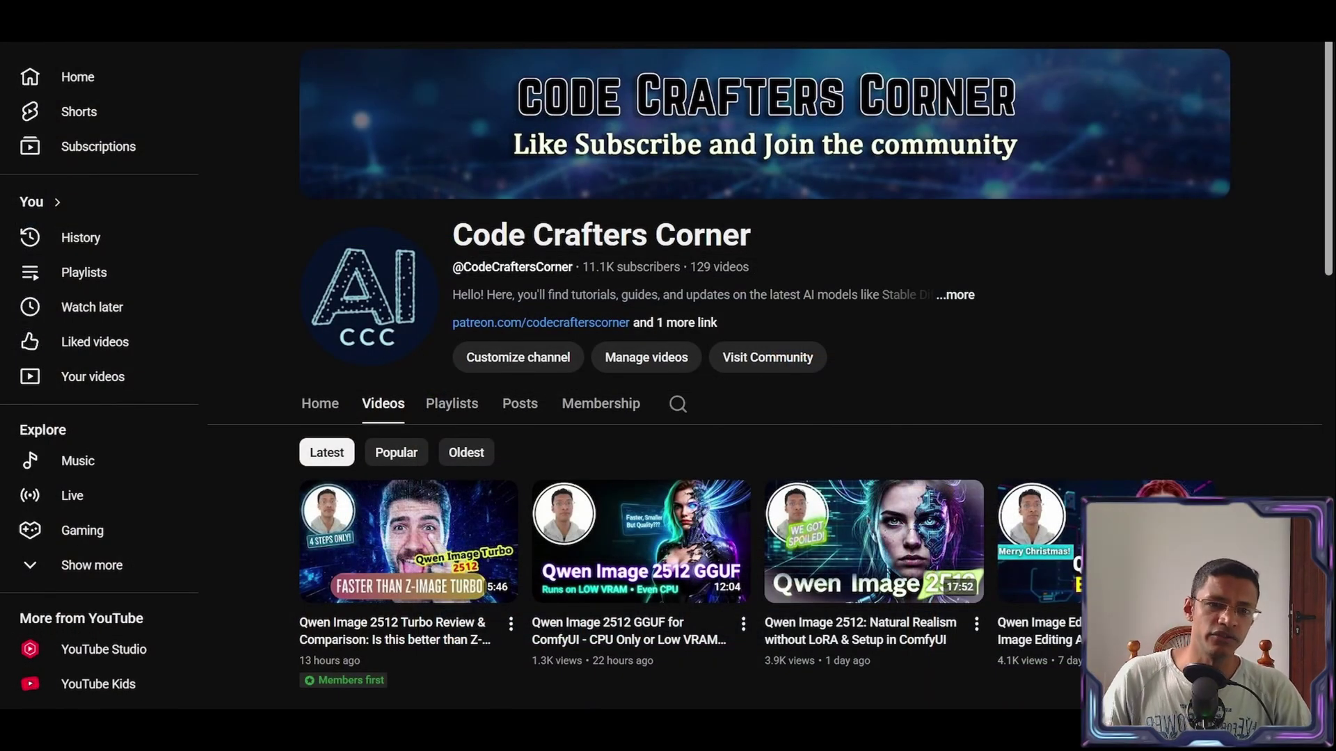
{"action": "scroll", "coordinate": [903, 463], "scroll_direction": "down", "scroll_amount": 6}
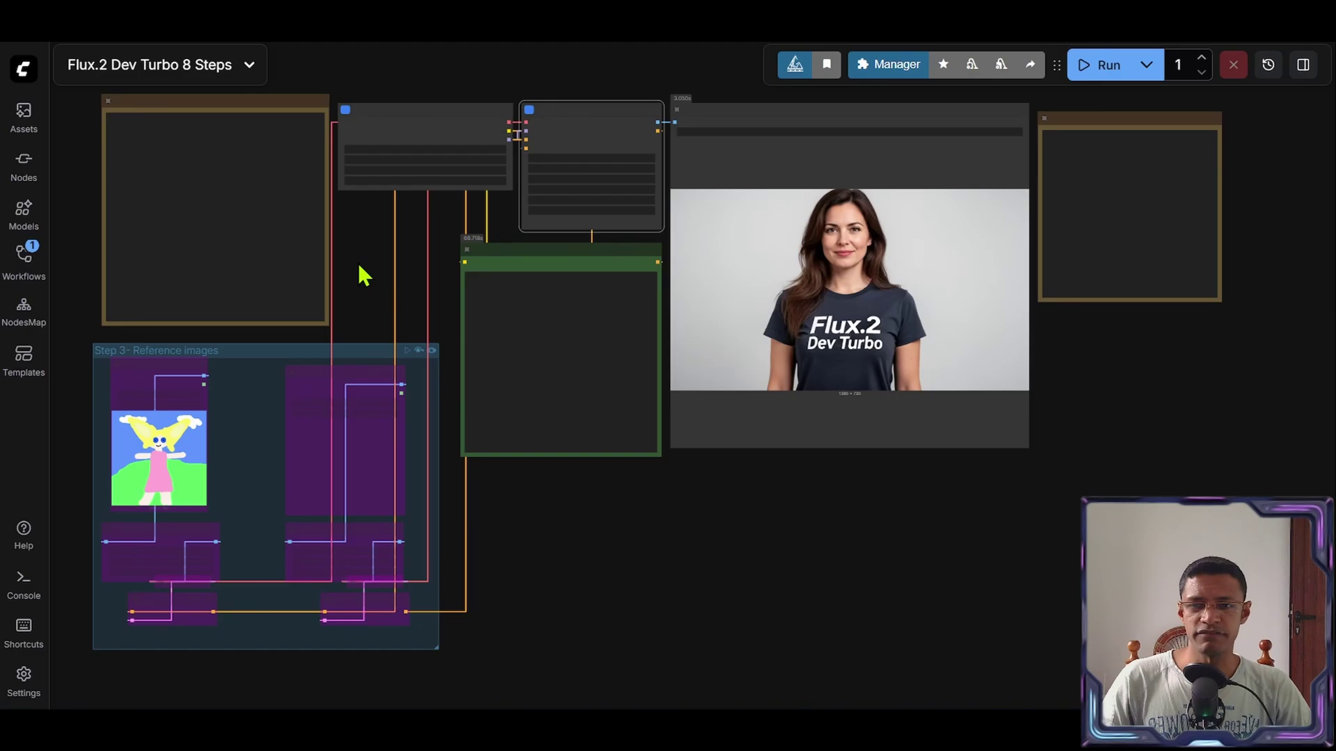
{"action": "scroll", "coordinate": [357, 275], "scroll_direction": "up", "scroll_amount": 2}
{"action": "scroll", "coordinate": [417, 298], "scroll_direction": "up", "scroll_amount": 2}
{"action": "scroll", "coordinate": [939, 477], "scroll_direction": "up", "scroll_amount": 2}
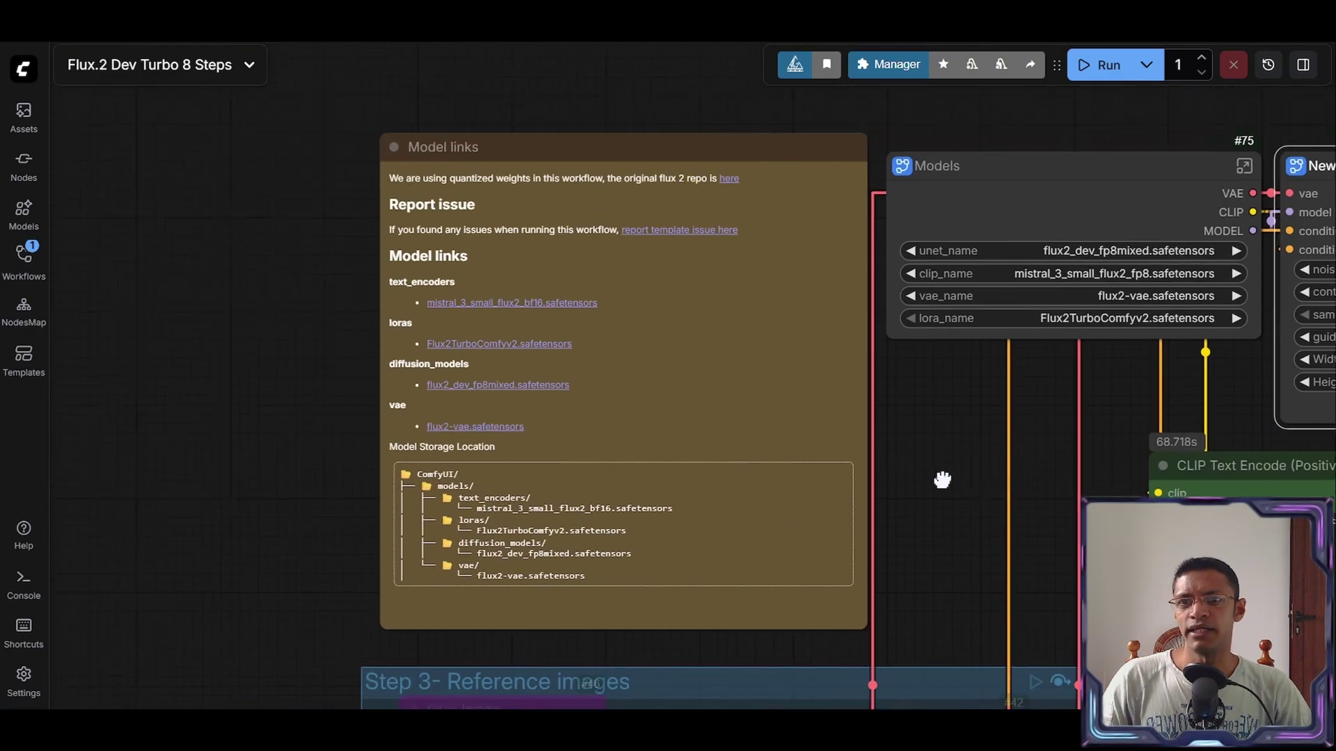
{"action": "scroll", "coordinate": [507, 581], "scroll_direction": "up", "scroll_amount": 1}
{"action": "left_click_drag", "start_coordinate": [210, 281], "coordinate": [214, 290]}
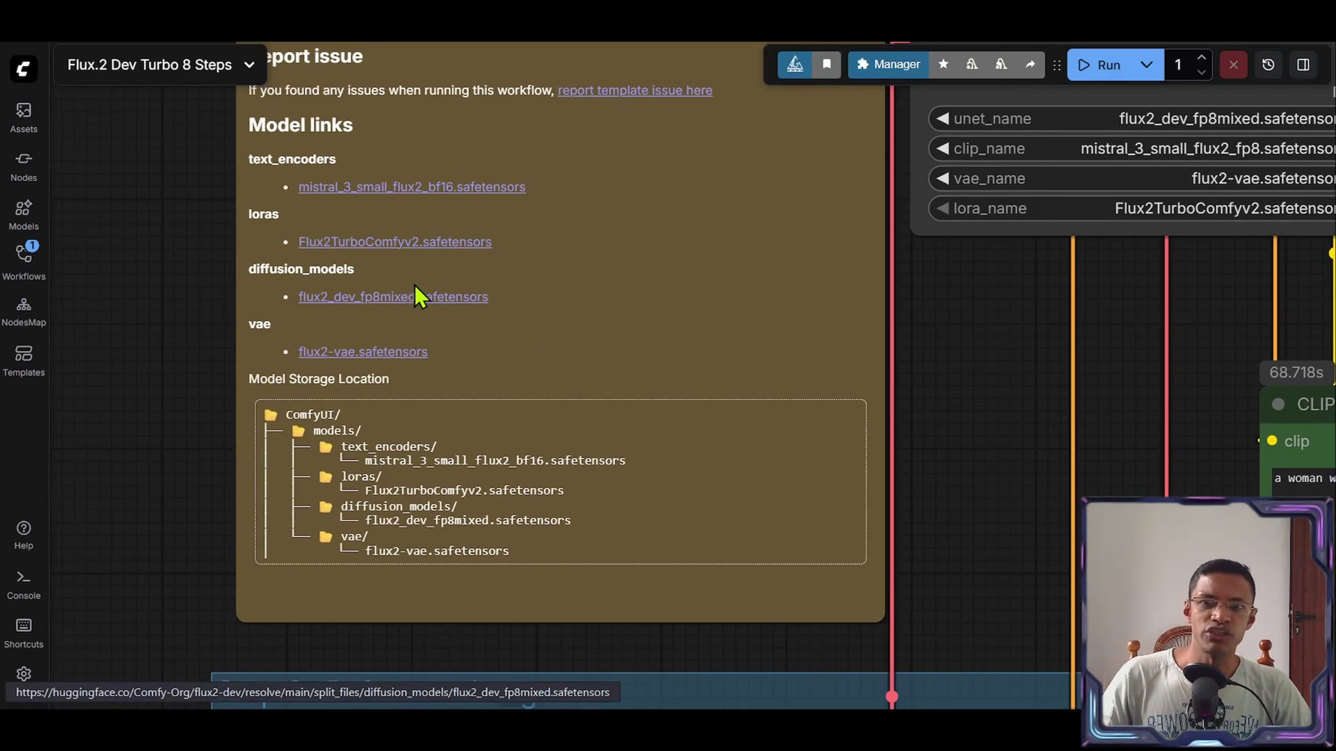
{"action": "scroll", "coordinate": [224, 489], "scroll_direction": "up", "scroll_amount": 2}
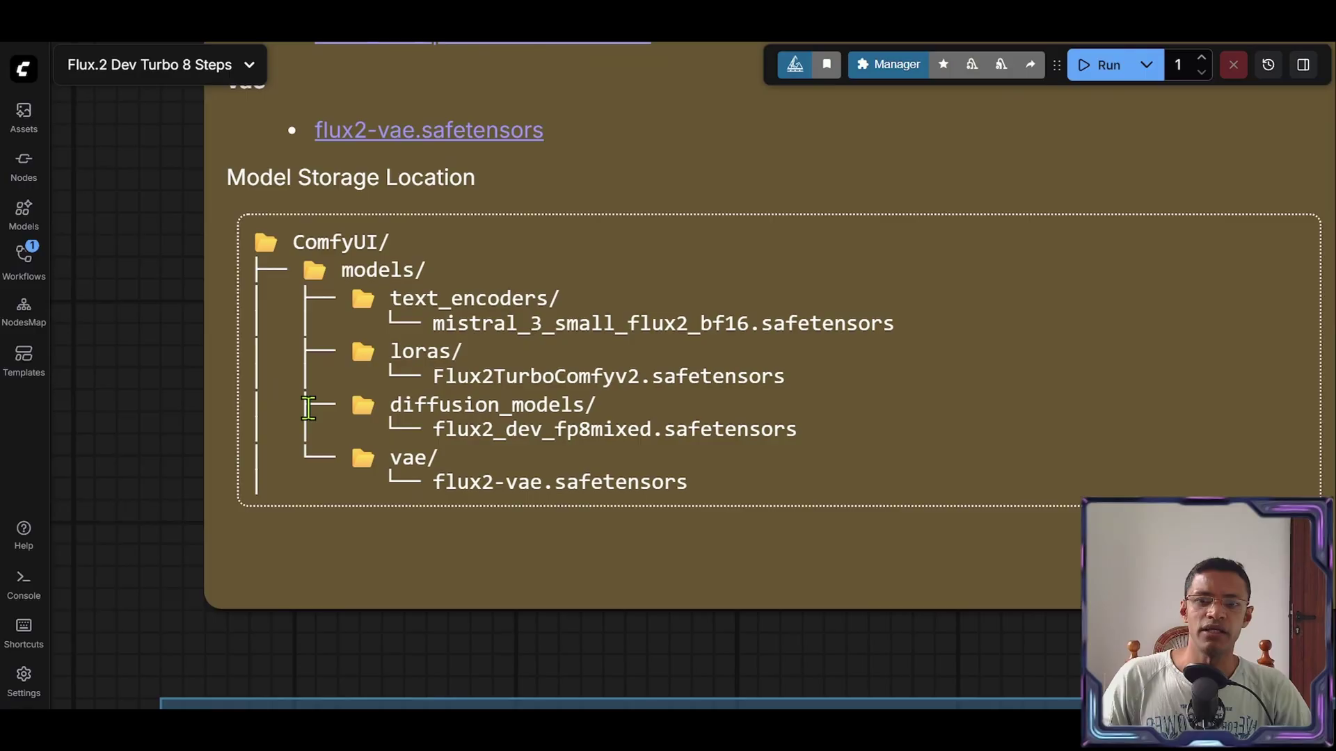
{"action": "scroll", "coordinate": [164, 485], "scroll_direction": "down", "scroll_amount": 3}
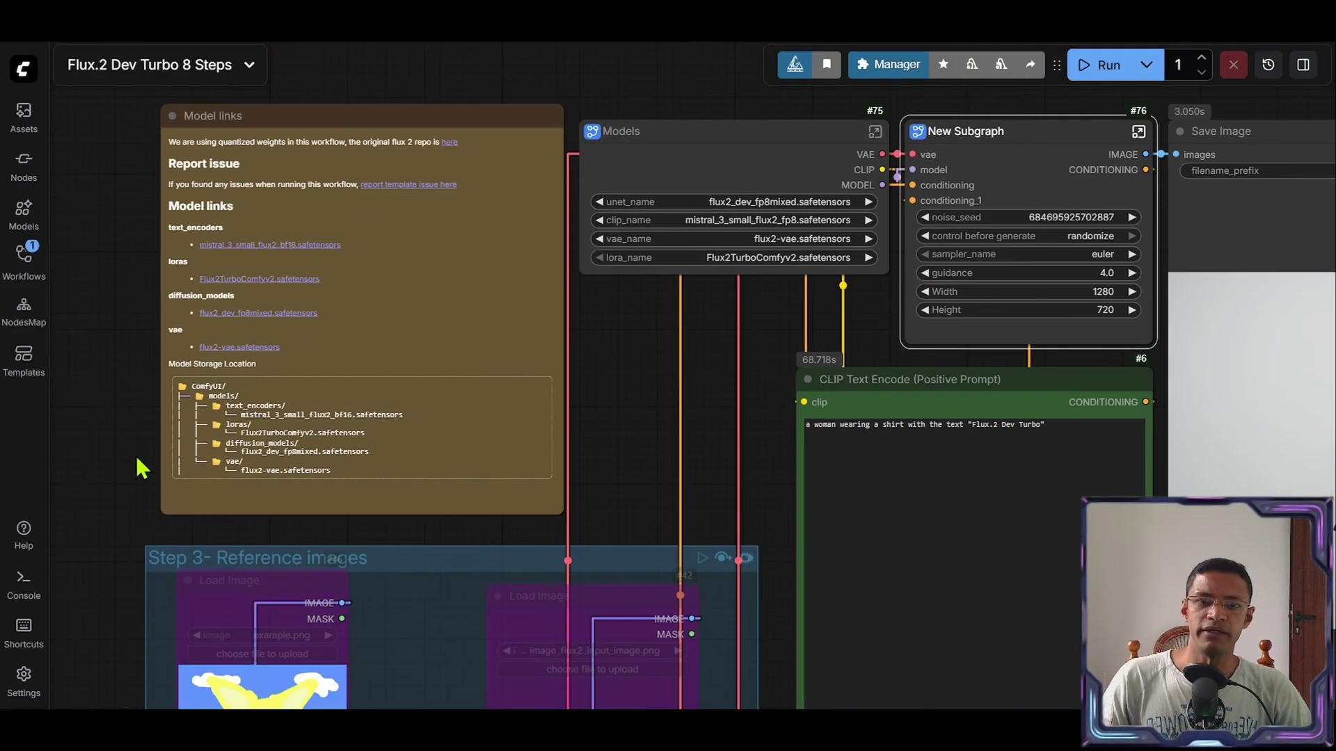
{"action": "scroll", "coordinate": [549, 390], "scroll_direction": "up", "scroll_amount": 2}
{"action": "scroll", "coordinate": [507, 433], "scroll_direction": "up", "scroll_amount": 1}
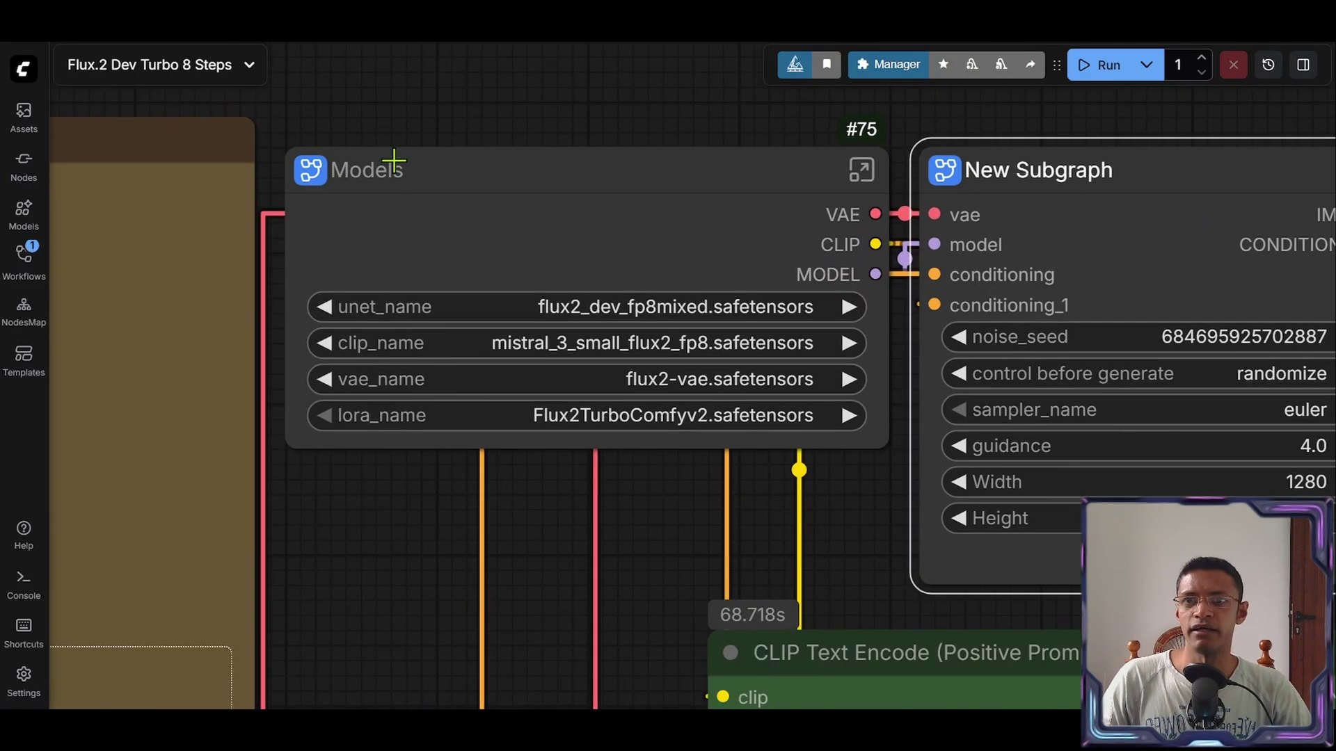
{"action": "scroll", "coordinate": [522, 417], "scroll_direction": "right", "scroll_amount": 2}
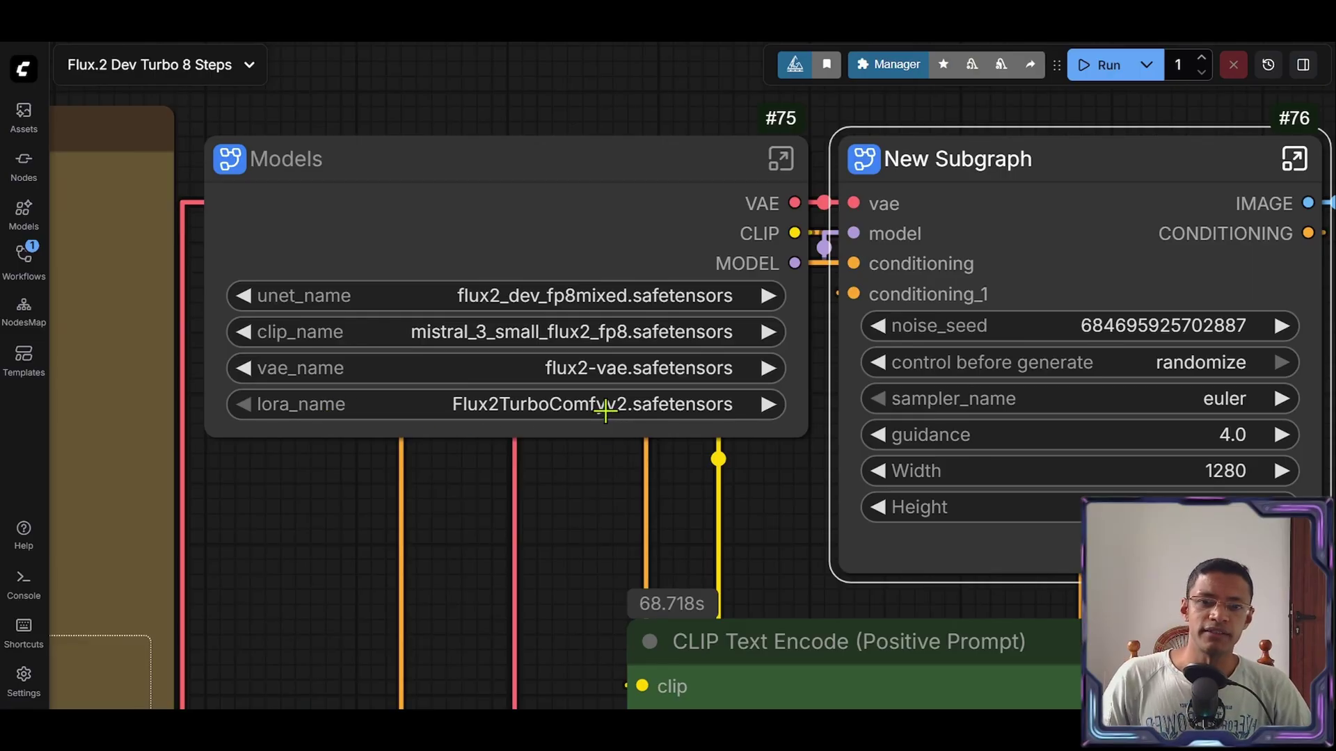
{"action": "left_click", "coordinate": [606, 411]}
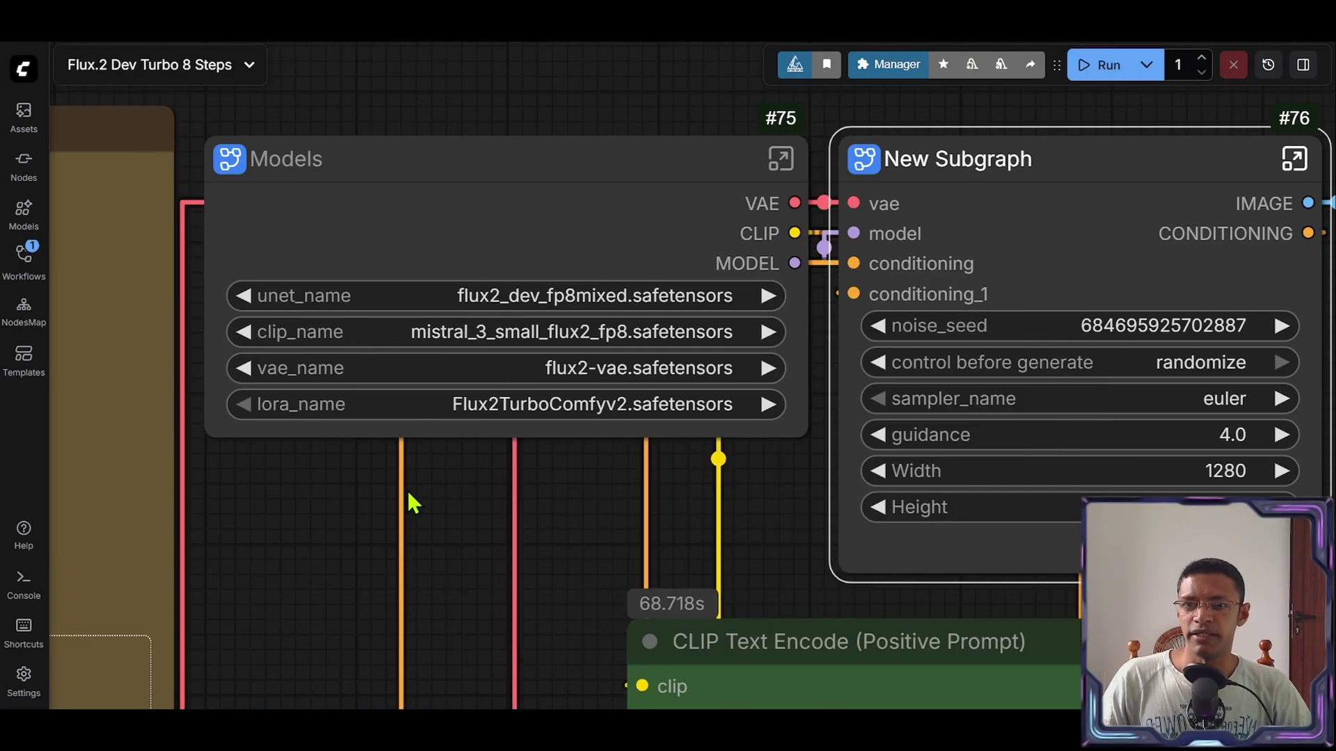
{"action": "scroll", "coordinate": [467, 480], "scroll_direction": "down", "scroll_amount": 2}
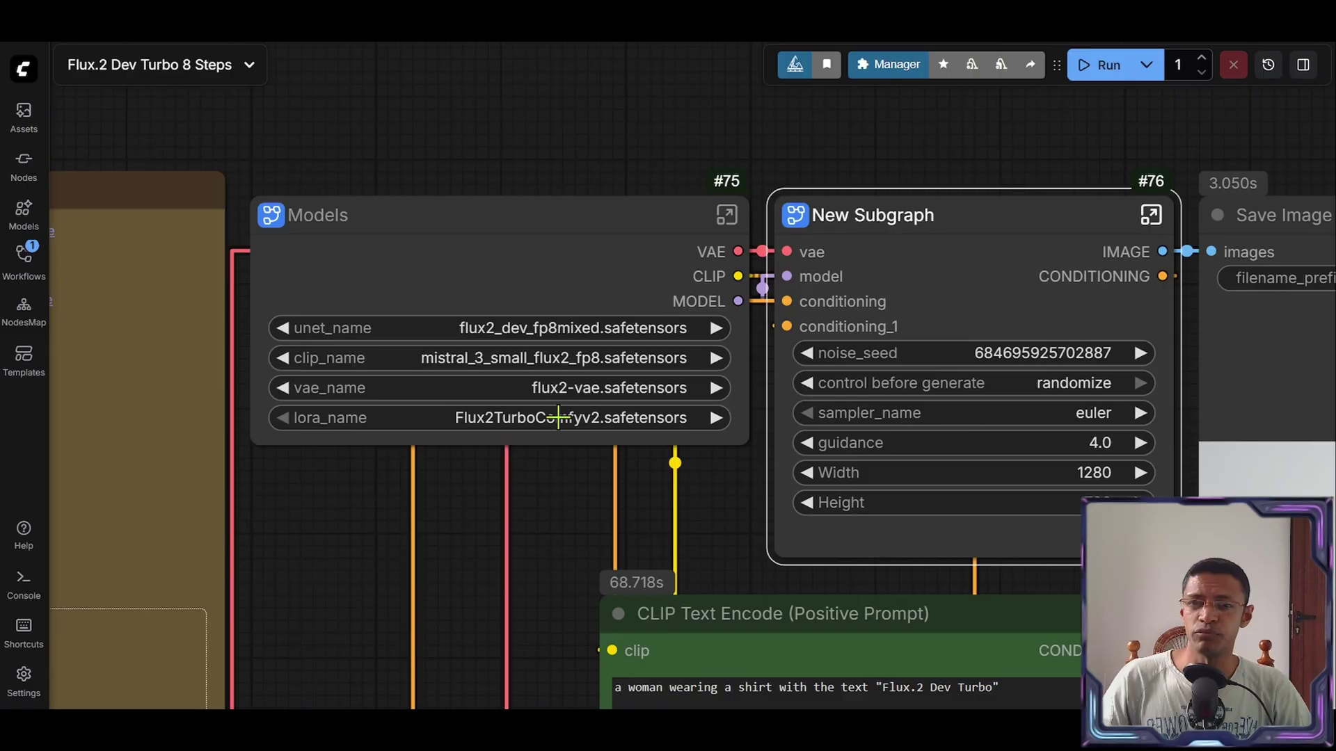
{"action": "scroll", "coordinate": [543, 501], "scroll_direction": "down", "scroll_amount": 5}
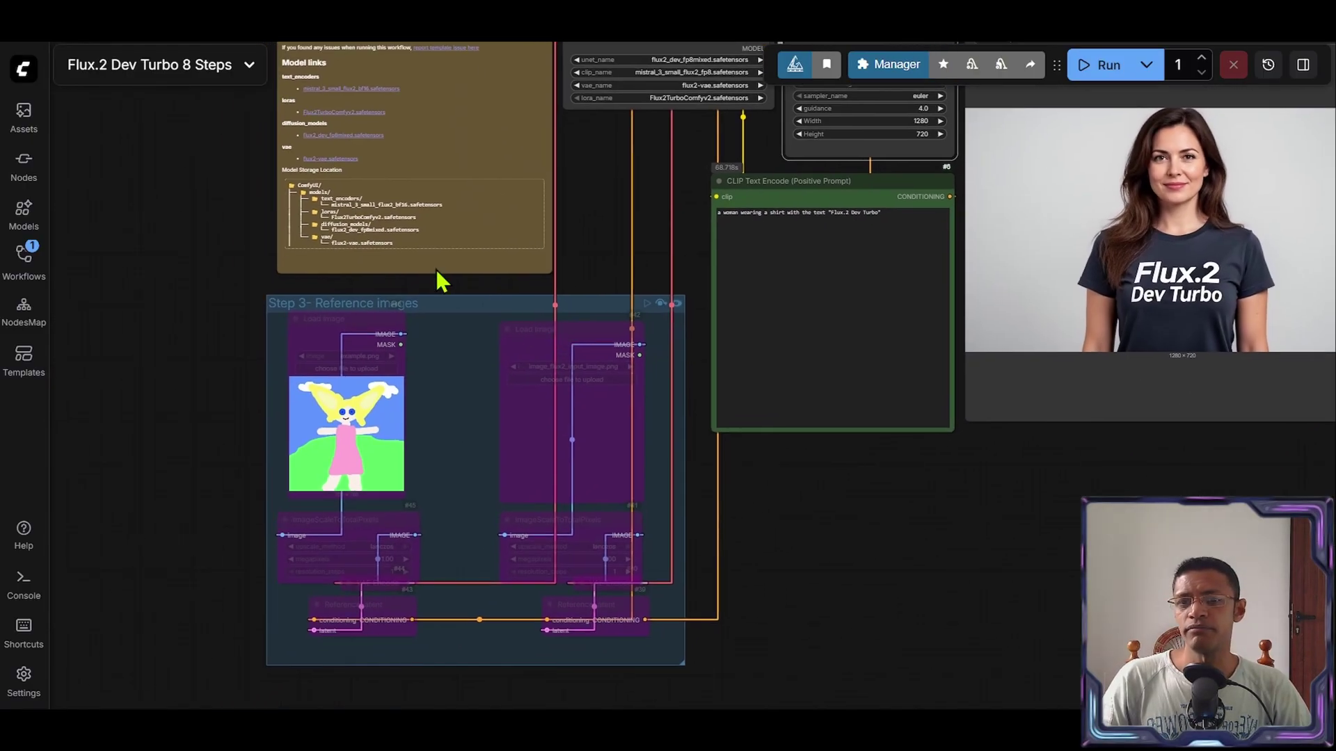
{"action": "left_click_drag", "start_coordinate": [428, 308], "coordinate": [439, 315]}
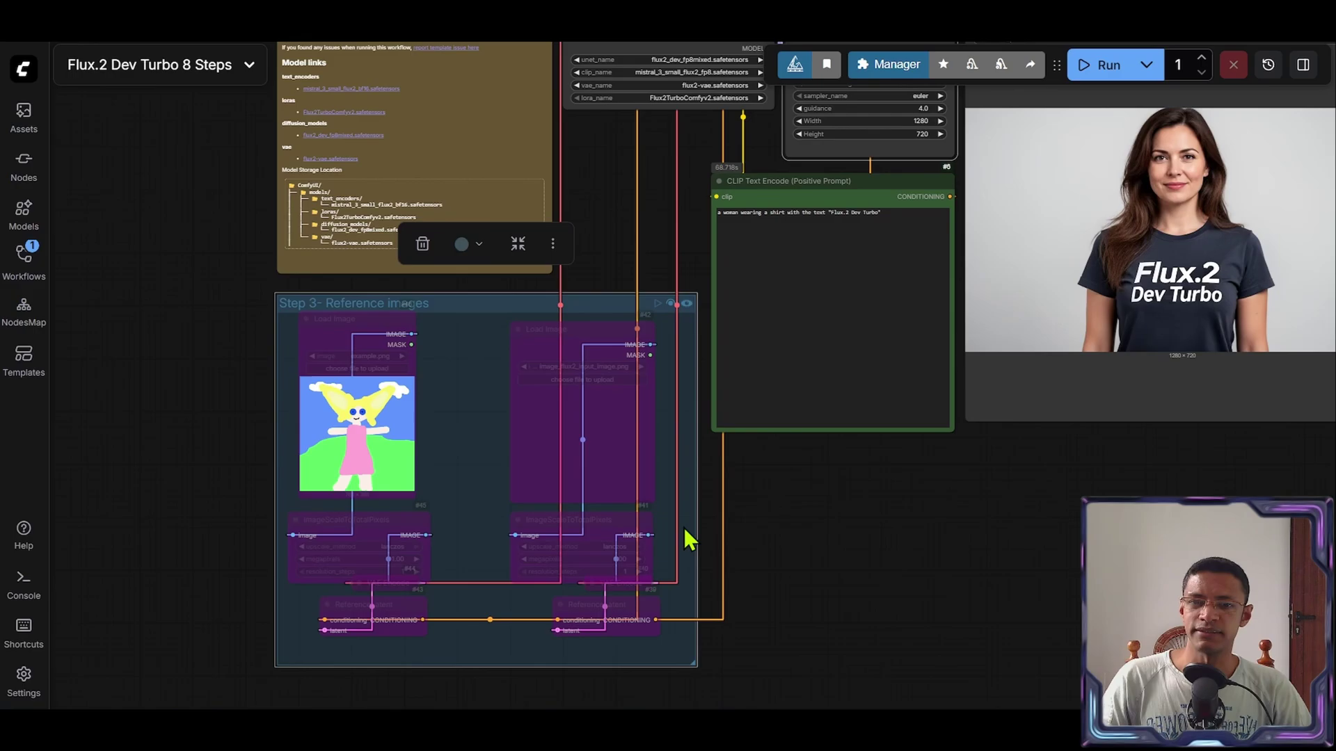
{"action": "left_click_drag", "start_coordinate": [677, 215], "coordinate": [554, 311]}
{"action": "scroll", "coordinate": [556, 351], "scroll_direction": "up", "scroll_amount": 5}
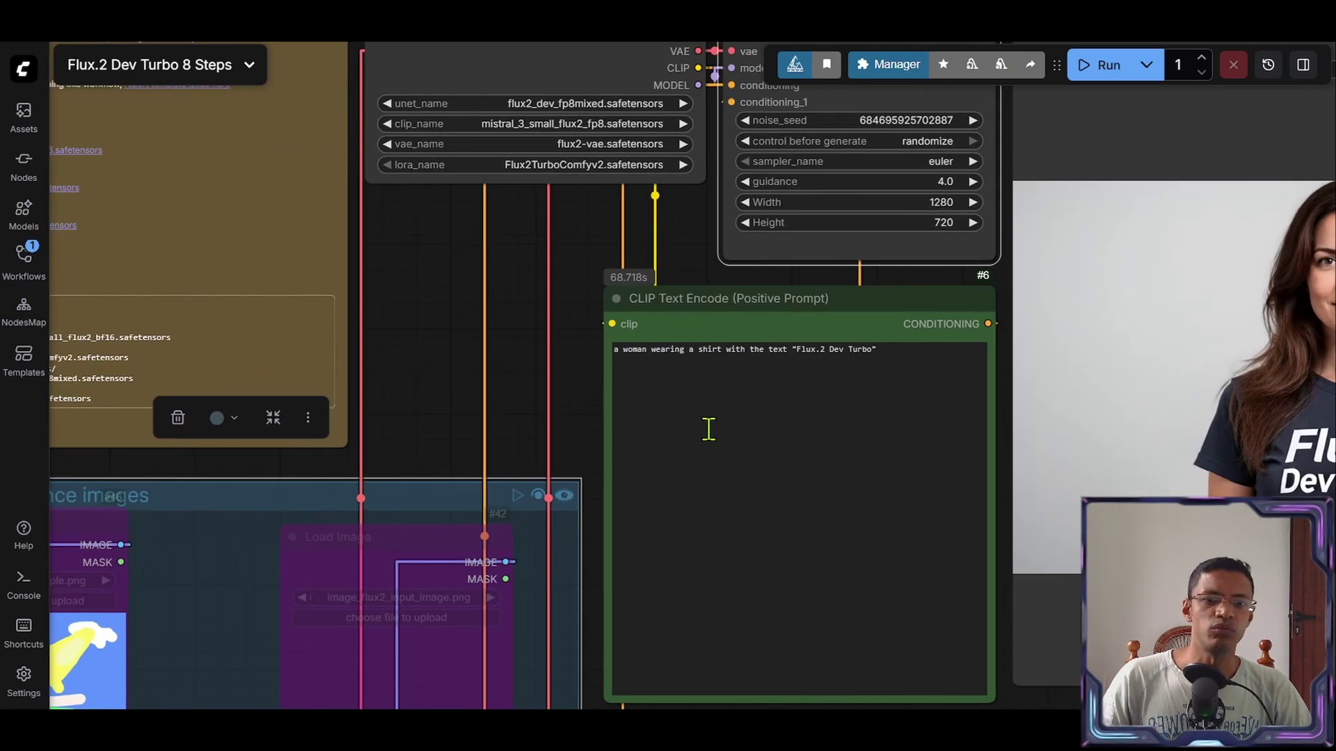
{"action": "scroll", "coordinate": [659, 471], "scroll_direction": "down", "scroll_amount": 3}
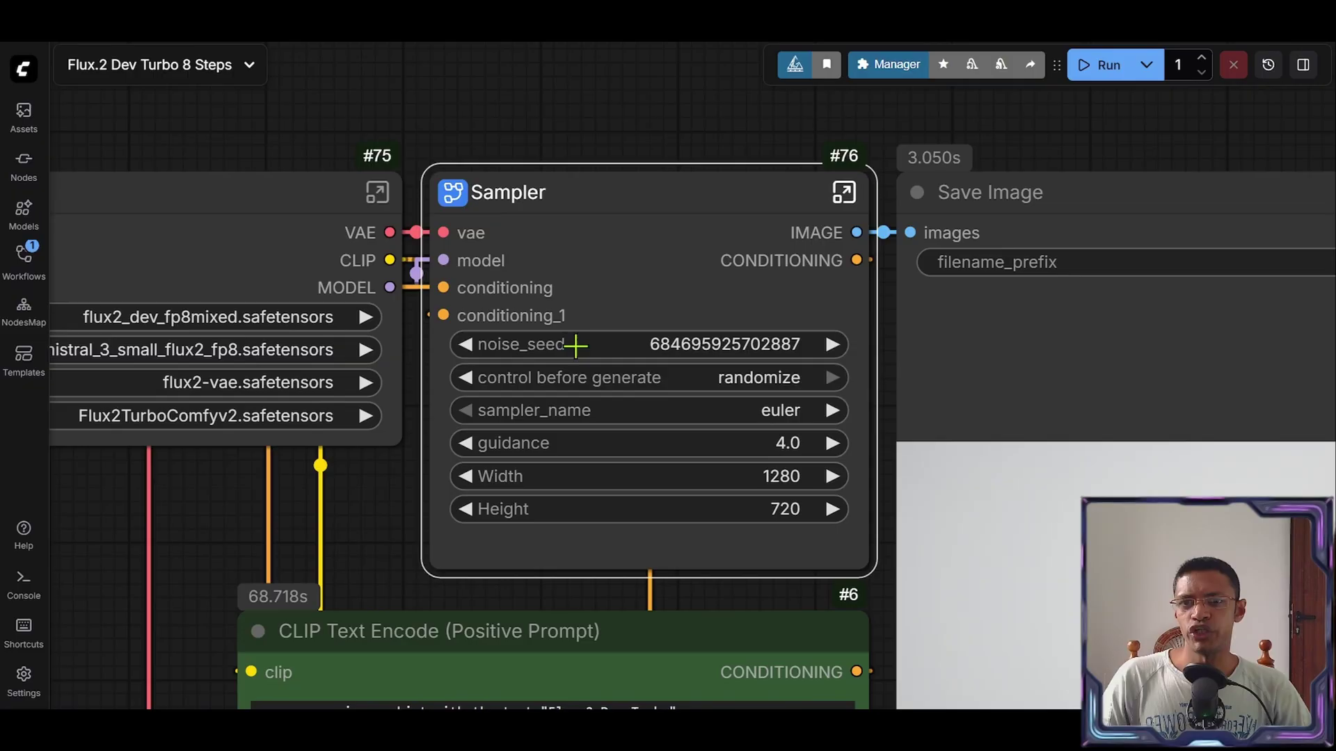
{"action": "left_click", "coordinate": [734, 378]}
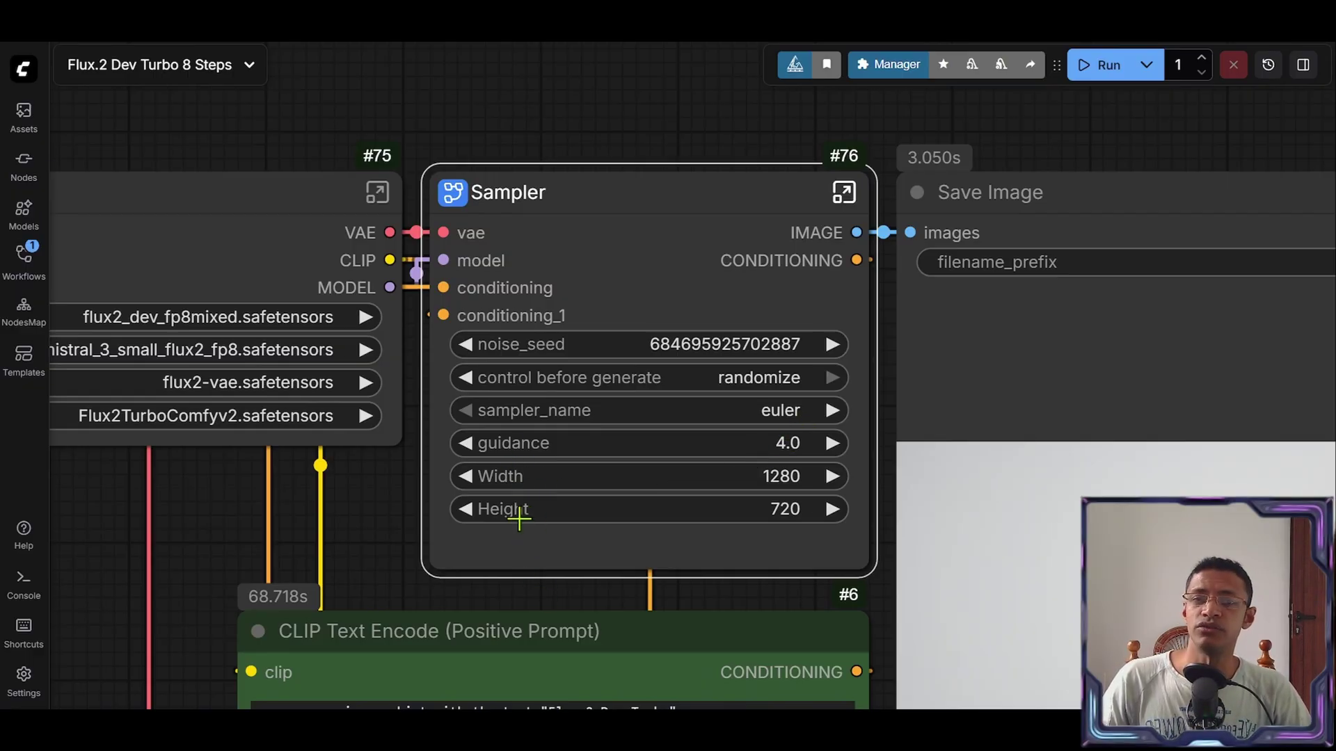
{"action": "scroll", "coordinate": [465, 502], "scroll_direction": "down", "scroll_amount": 4}
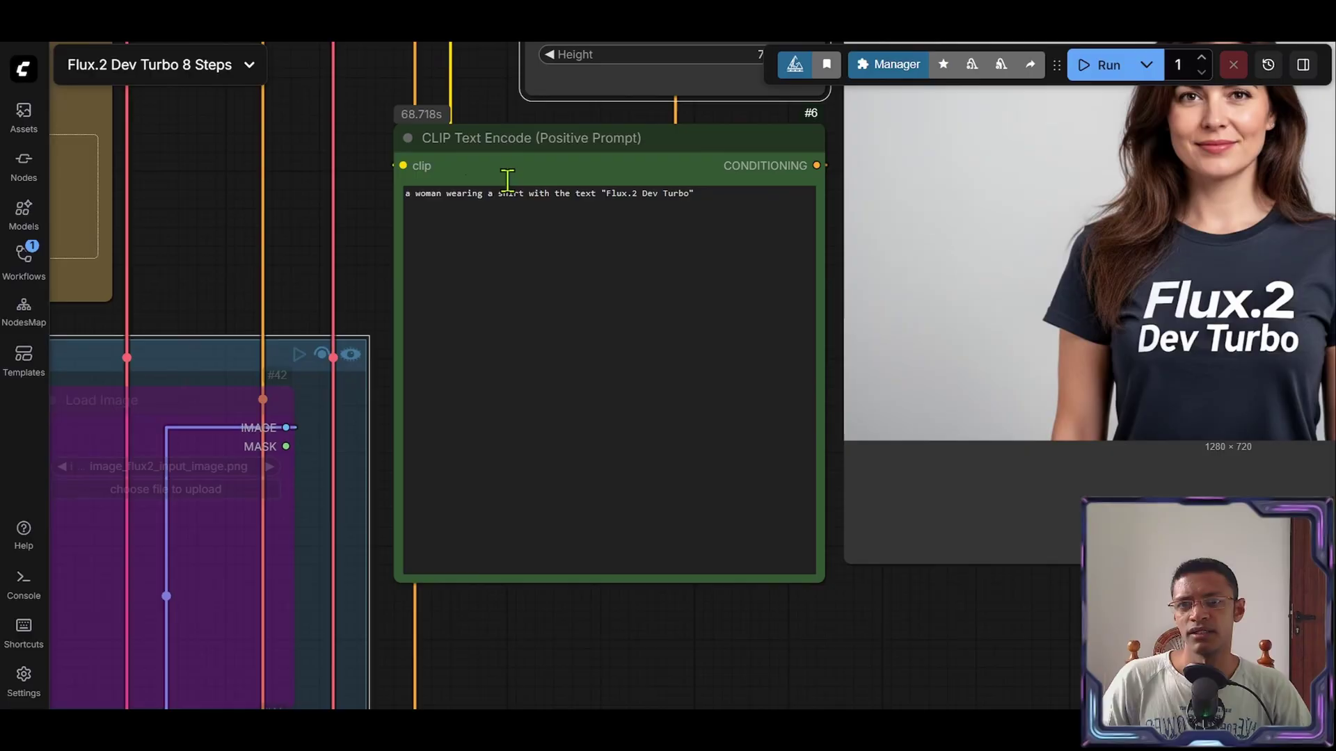
{"action": "left_click", "coordinate": [574, 157]}
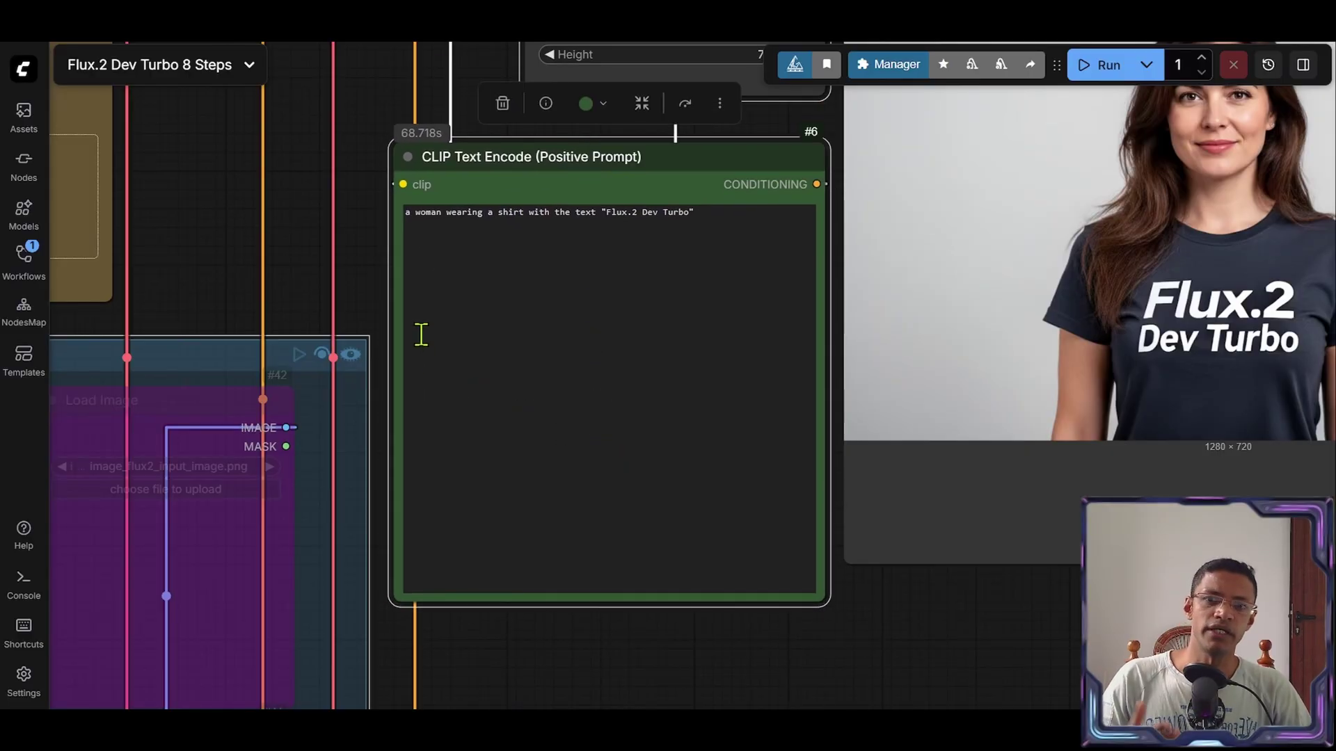
{"action": "scroll", "coordinate": [366, 253], "scroll_direction": "up", "scroll_amount": 2}
{"action": "scroll", "coordinate": [365, 253], "scroll_direction": "up", "scroll_amount": 3}
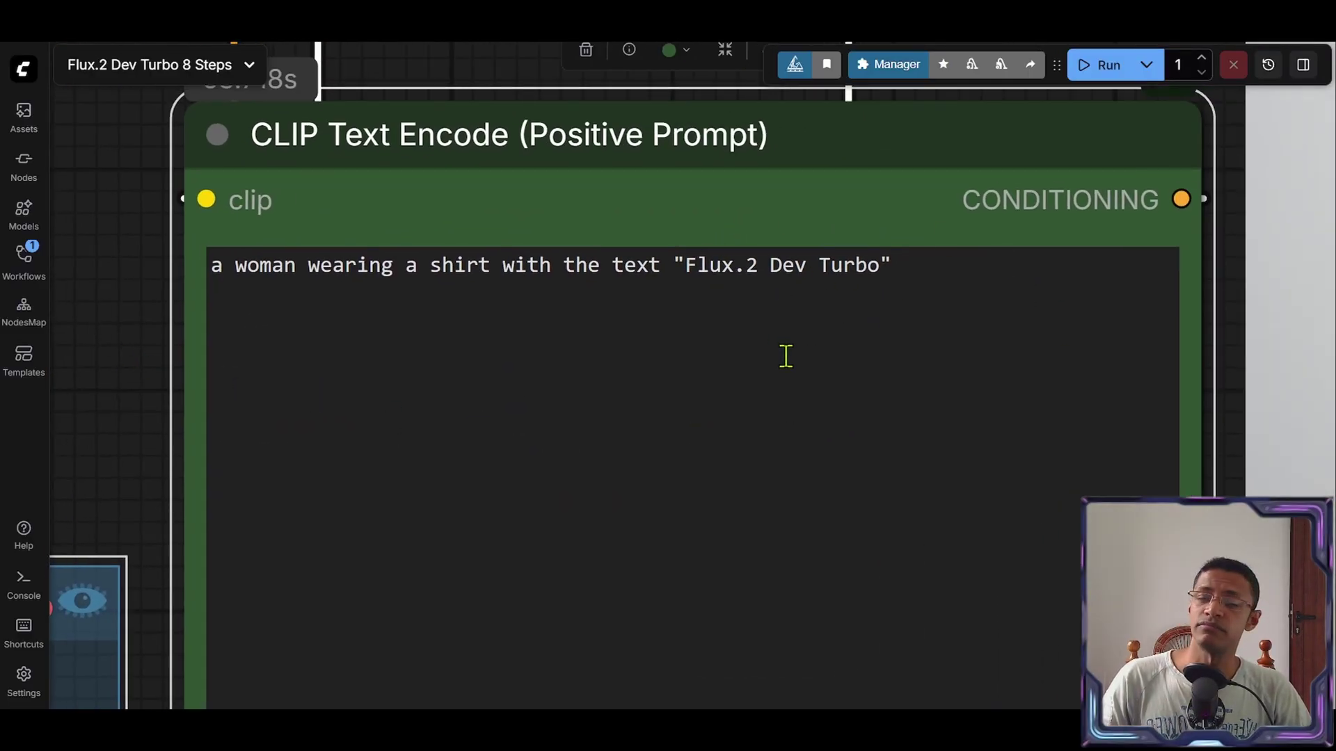
{"action": "scroll", "coordinate": [103, 349], "scroll_direction": "down", "scroll_amount": 4}
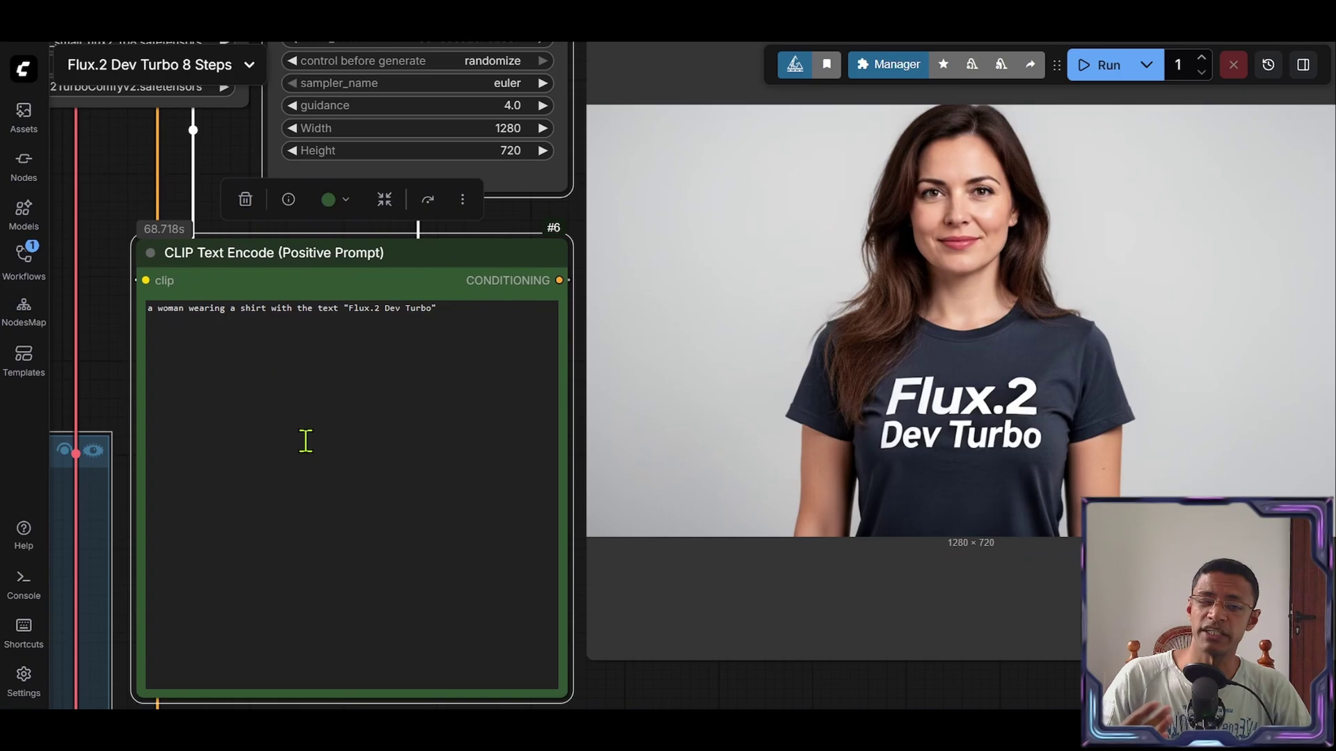
{"action": "scroll", "coordinate": [324, 417], "scroll_direction": "down", "scroll_amount": 2}
{"action": "scroll", "coordinate": [705, 303], "scroll_direction": "down", "scroll_amount": 2}
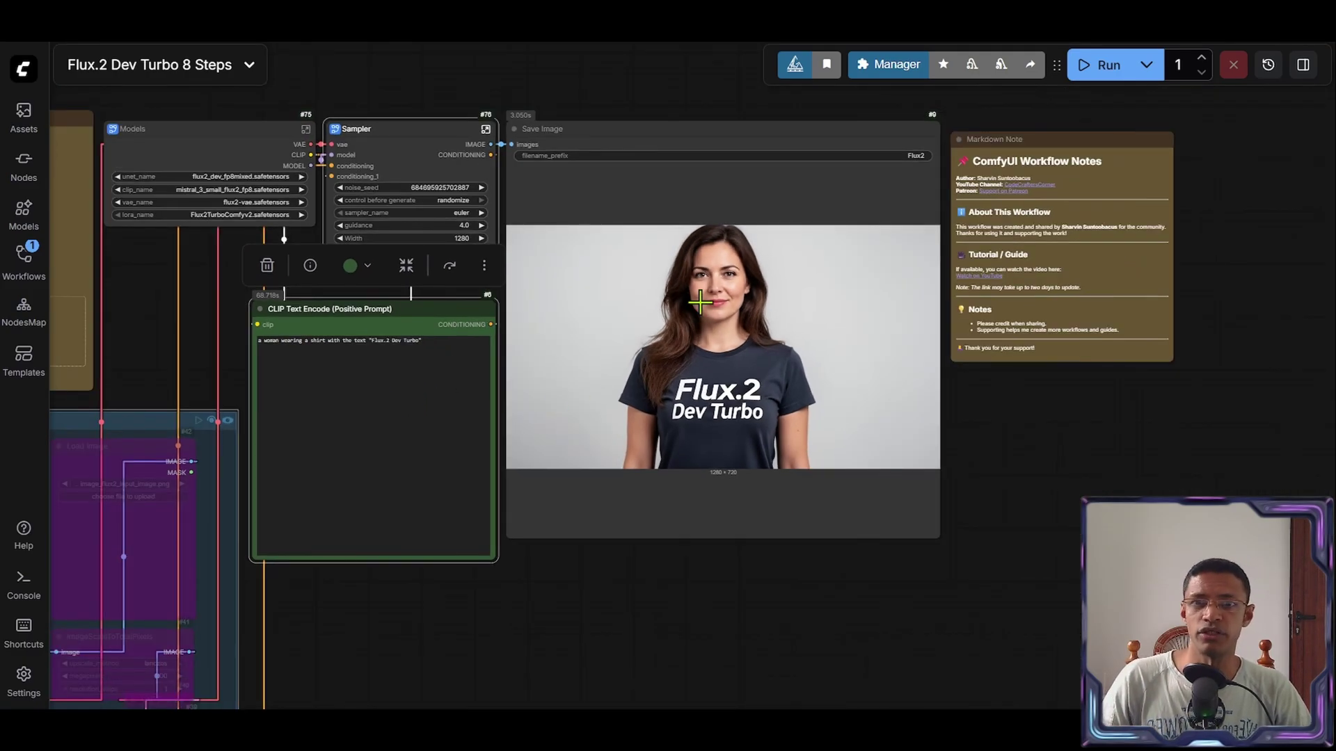
{"action": "scroll", "coordinate": [626, 262], "scroll_direction": "up", "scroll_amount": 3}
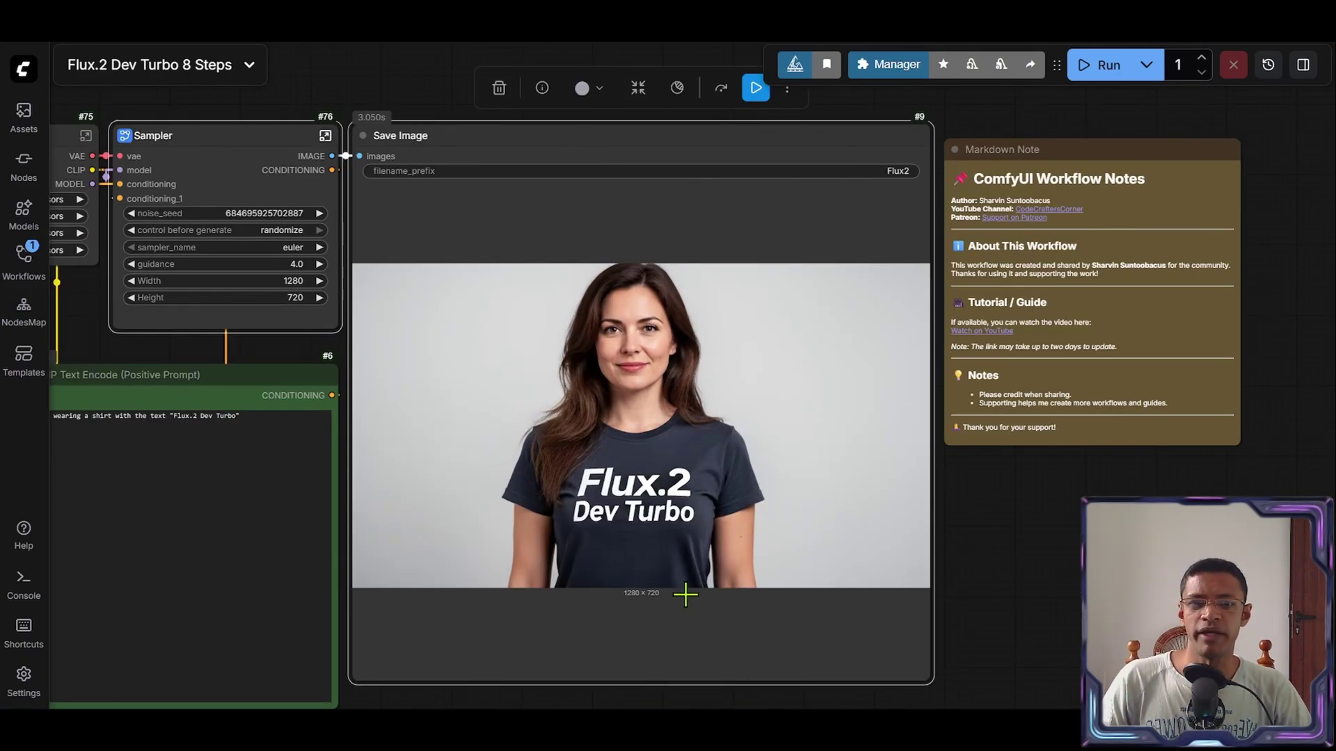
{"action": "left_click_drag", "start_coordinate": [83, 325], "coordinate": [595, 376]}
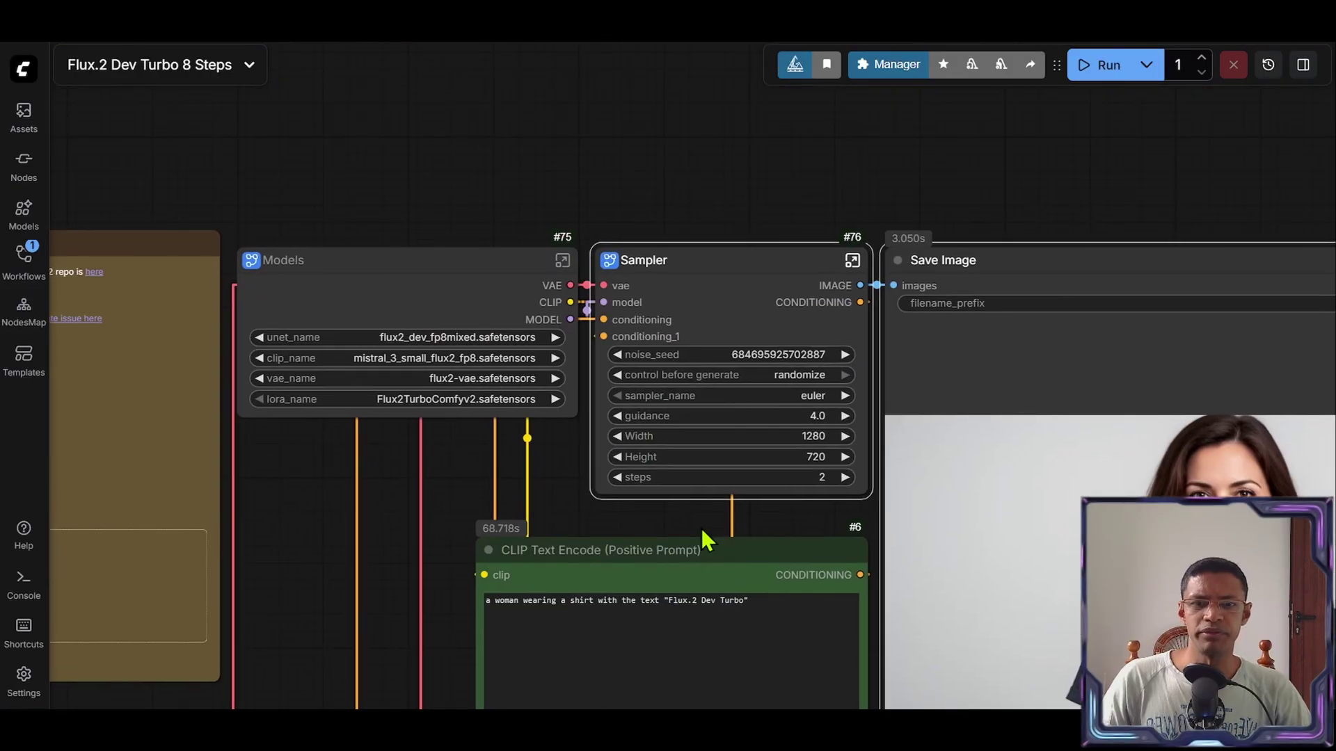
{"action": "scroll", "coordinate": [710, 521], "scroll_direction": "up", "scroll_amount": 5}
{"action": "scroll", "coordinate": [769, 501], "scroll_direction": "up", "scroll_amount": 1}
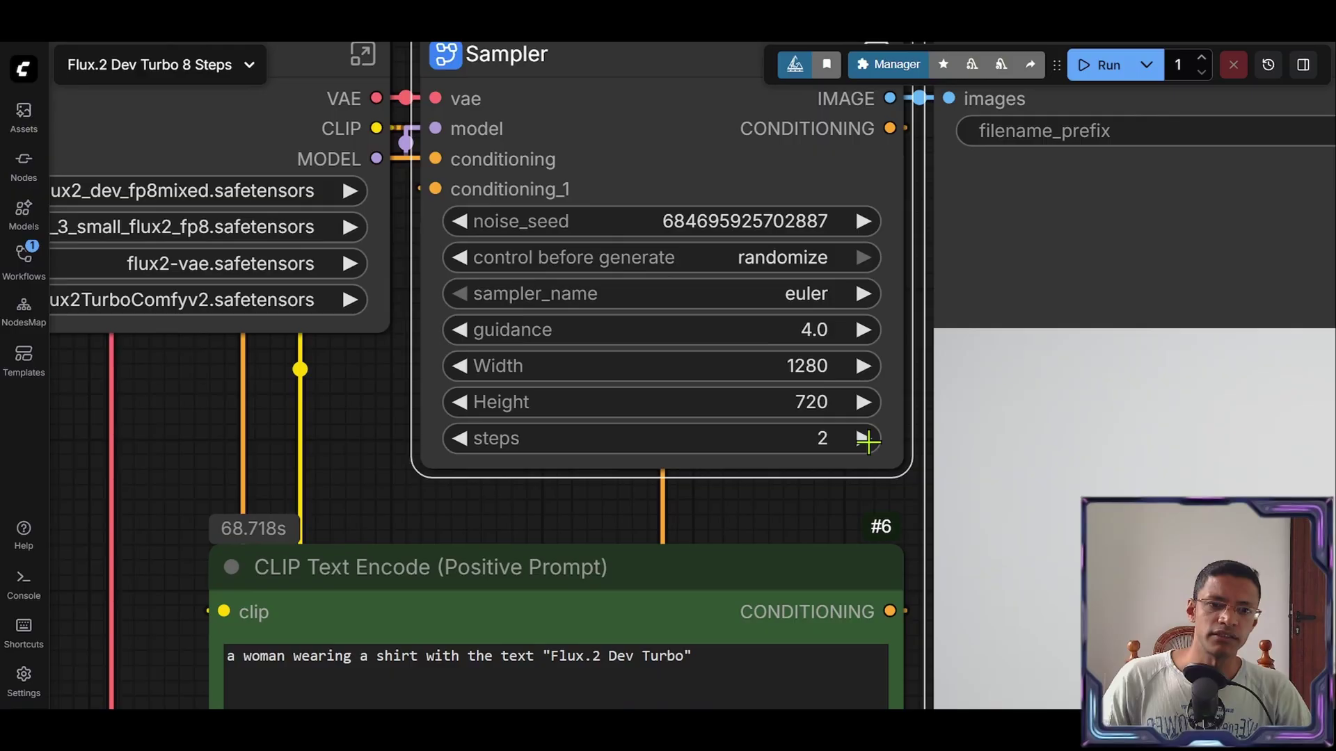
{"action": "left_click", "coordinate": [867, 438]}
{"action": "left_click", "coordinate": [868, 439]}
{"action": "left_click", "coordinate": [867, 438]}
{"action": "left_click", "coordinate": [867, 439]}
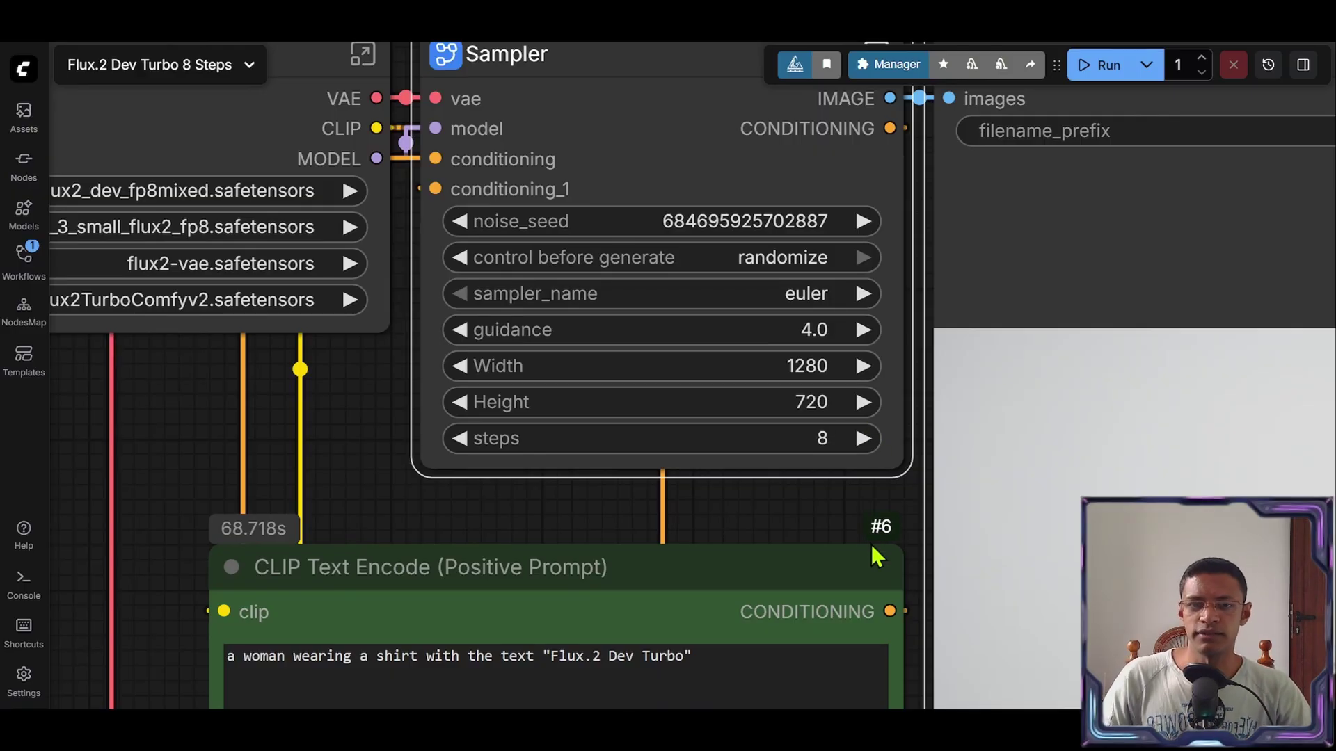
{"action": "left_click", "coordinate": [459, 438]}
{"action": "scroll", "coordinate": [696, 400], "scroll_direction": "up", "scroll_amount": 5}
{"action": "scroll", "coordinate": [692, 491], "scroll_direction": "down", "scroll_amount": 2}
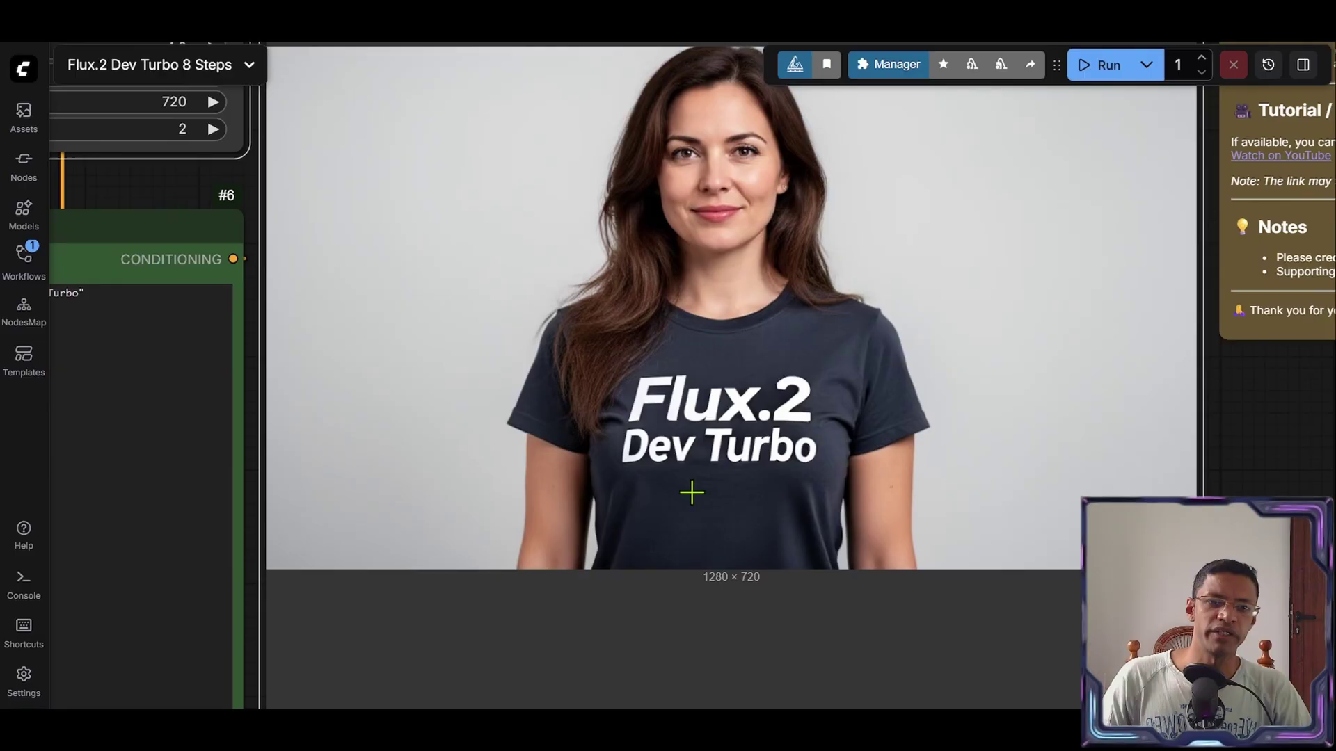
{"action": "scroll", "coordinate": [739, 292], "scroll_direction": "up", "scroll_amount": 1}
{"action": "scroll", "coordinate": [739, 292], "scroll_direction": "up", "scroll_amount": 2}
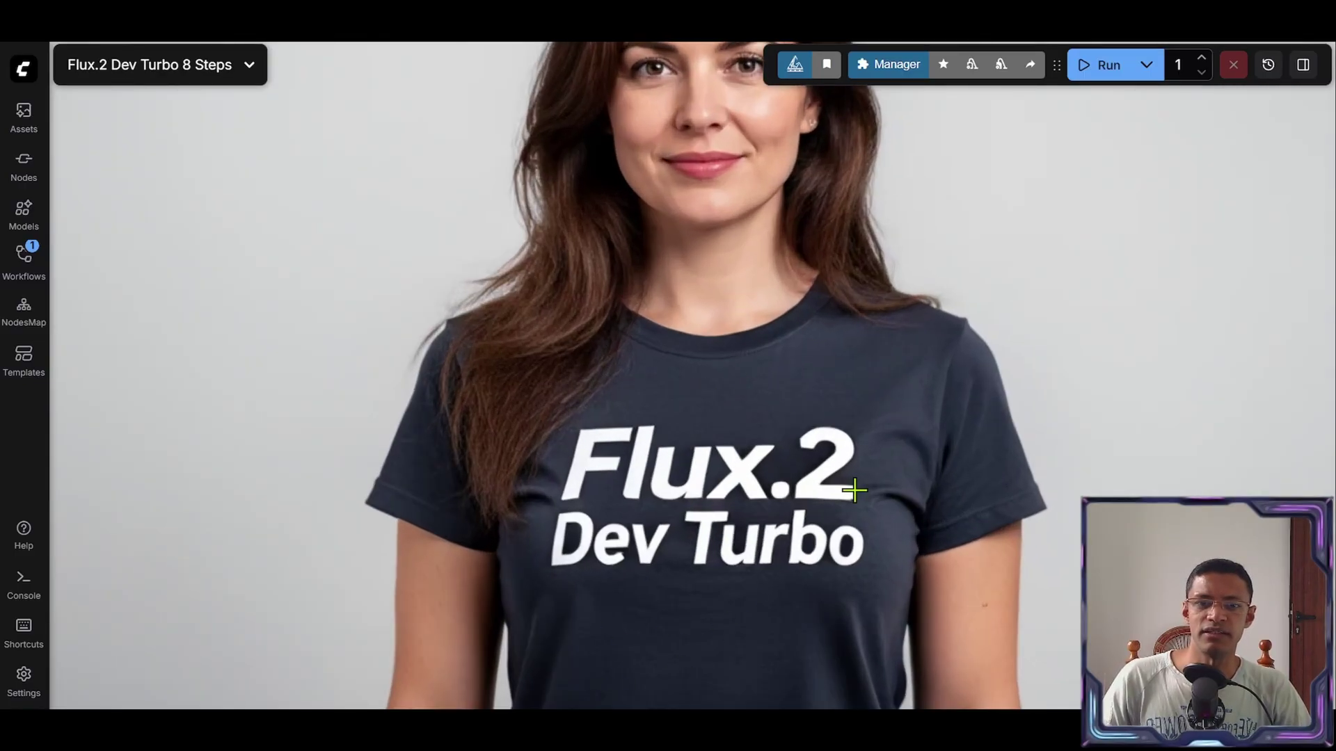
{"action": "scroll", "coordinate": [791, 522], "scroll_direction": "up", "scroll_amount": 2}
{"action": "scroll", "coordinate": [792, 522], "scroll_direction": "down", "scroll_amount": 1}
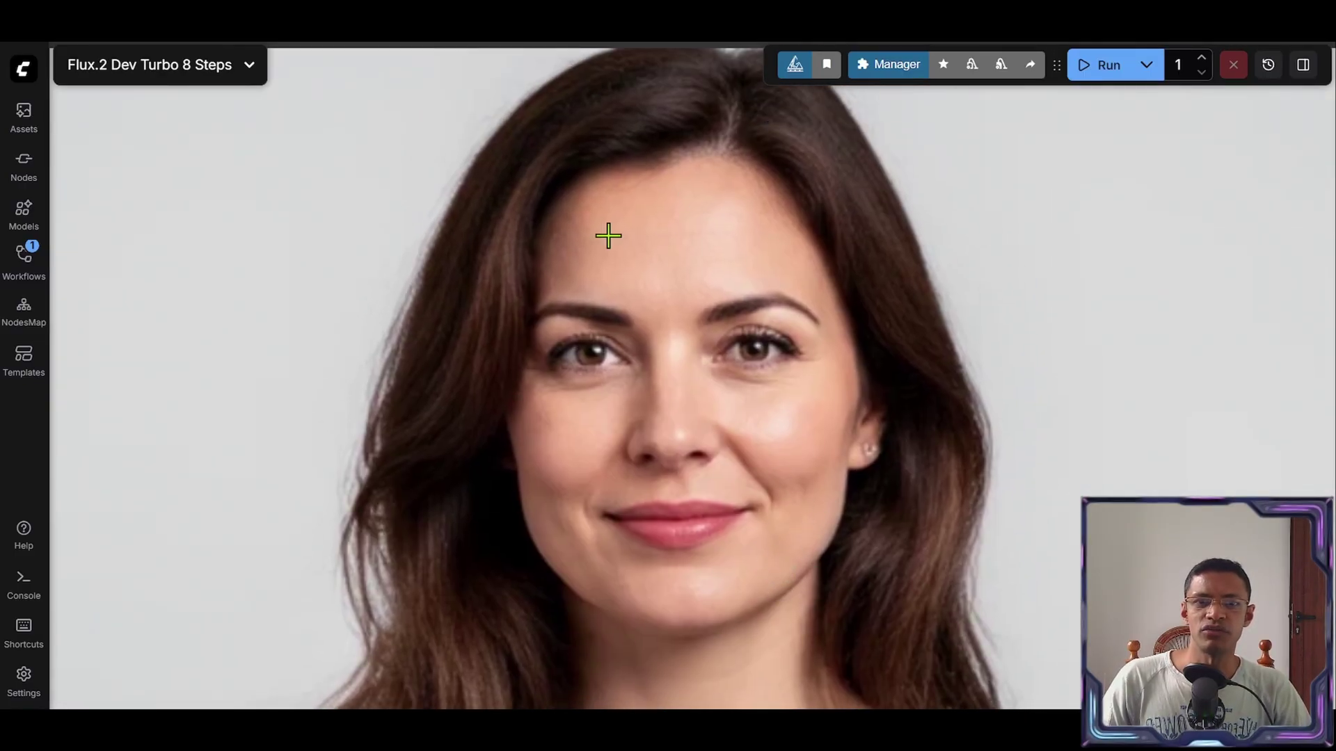
{"action": "scroll", "coordinate": [591, 508], "scroll_direction": "down", "scroll_amount": 1}
{"action": "scroll", "coordinate": [591, 507], "scroll_direction": "down", "scroll_amount": 1}
{"action": "left_click_drag", "start_coordinate": [523, 684], "coordinate": [683, 403]}
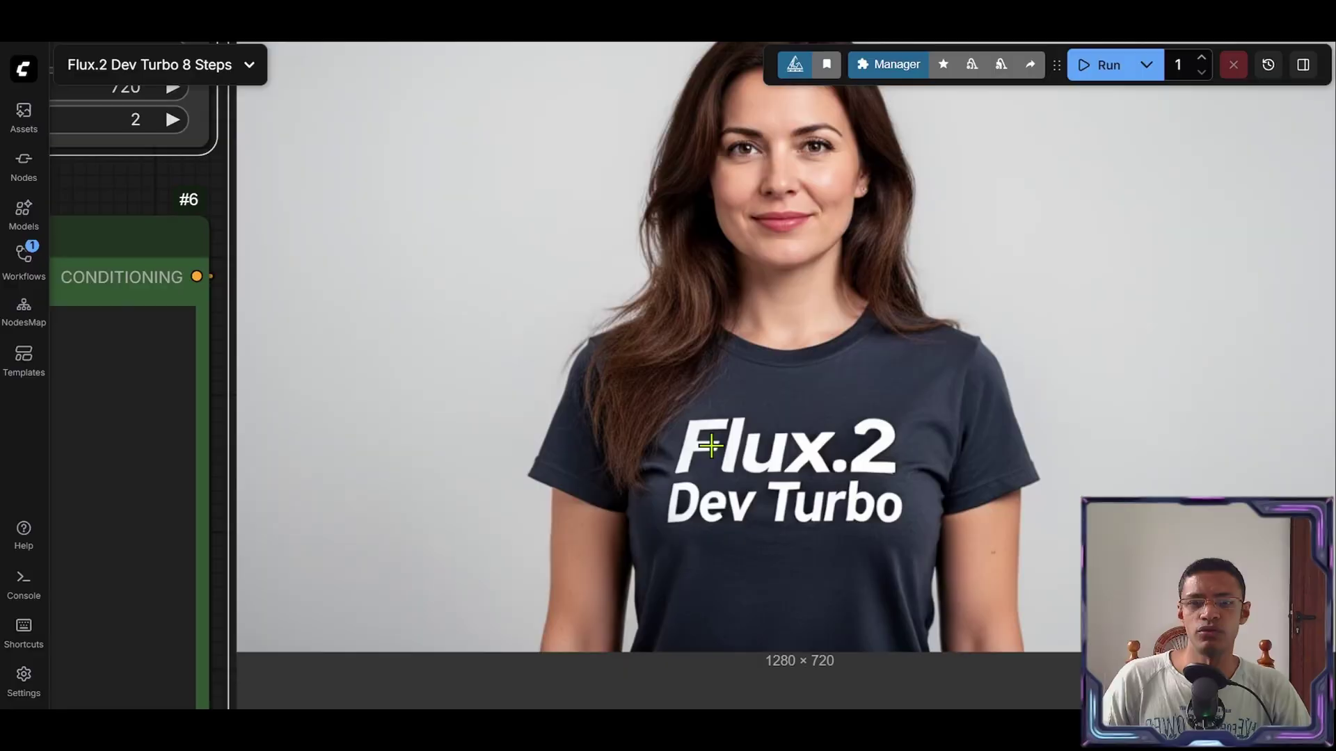
{"action": "scroll", "coordinate": [741, 335], "scroll_direction": "up", "scroll_amount": 2}
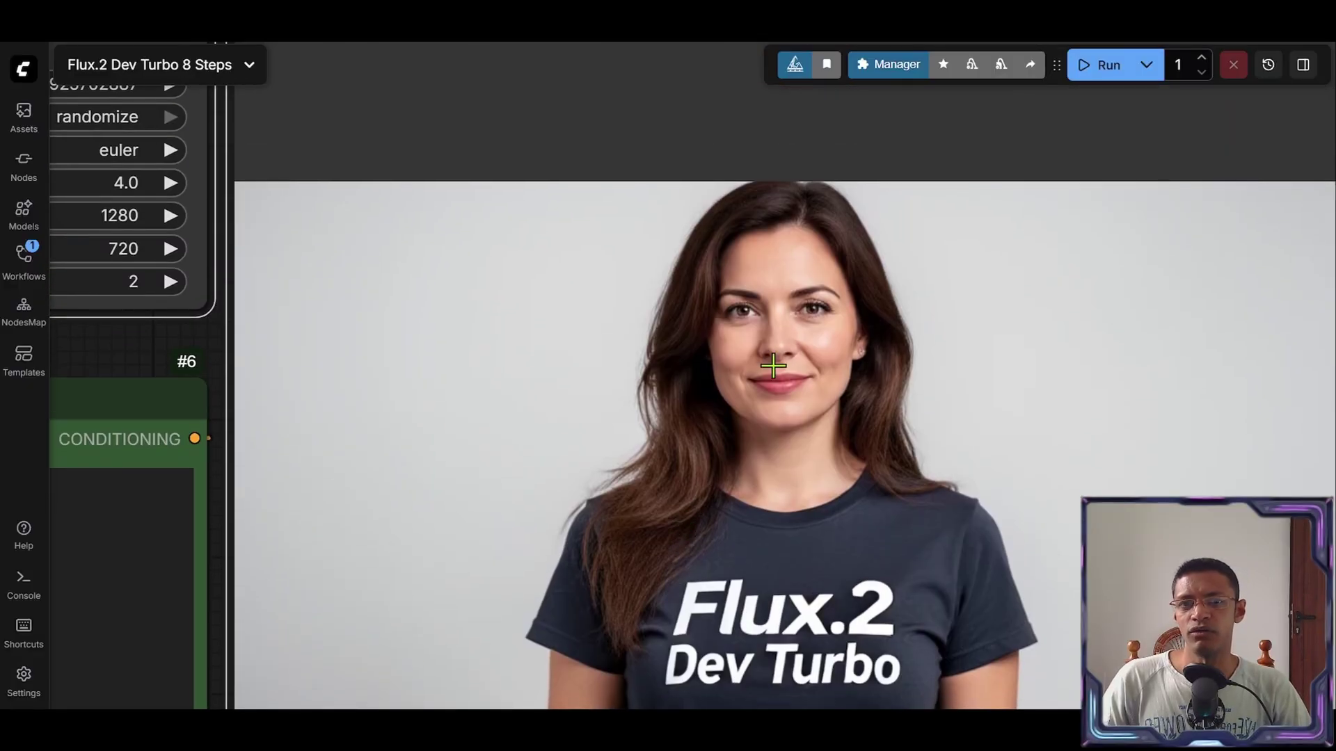
{"action": "scroll", "coordinate": [707, 445], "scroll_direction": "down", "scroll_amount": 1}
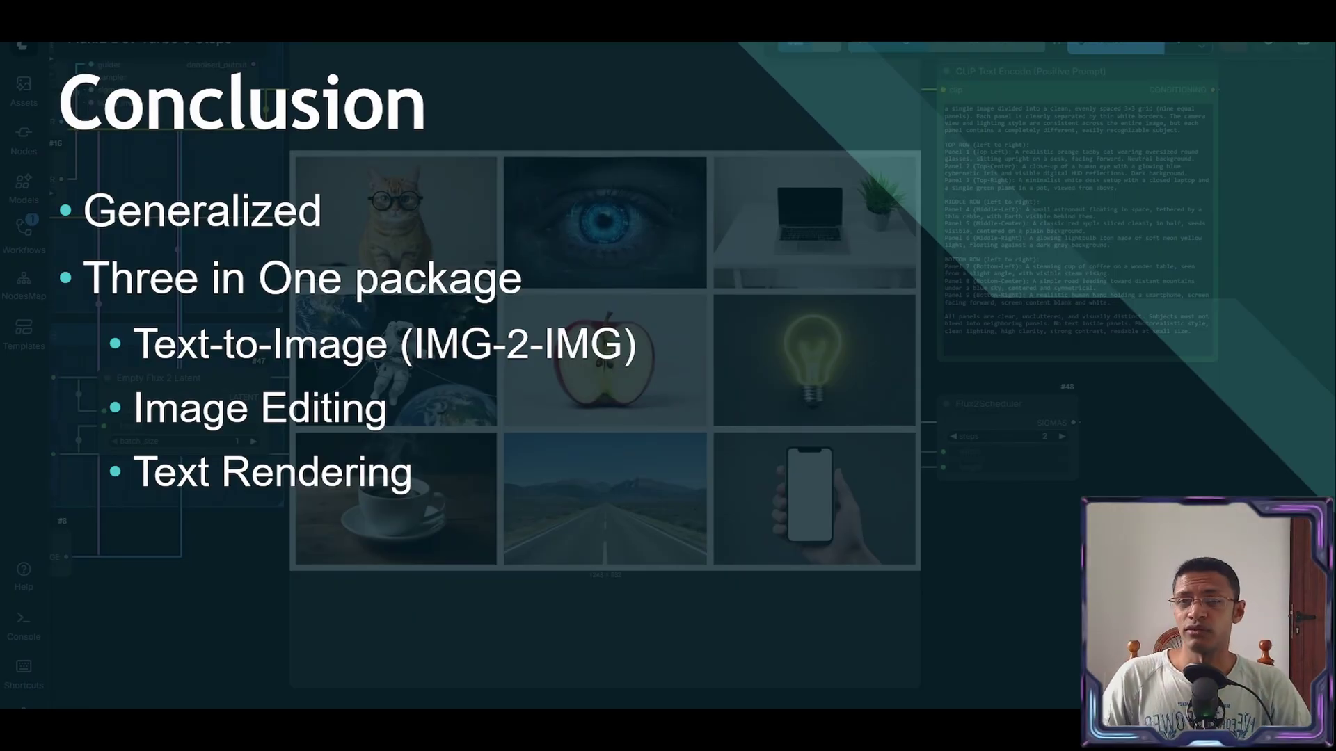
Step: Reveal the 'Prompt Adherence is top notch' bullet on the Conclusion slide
{"action": "key", "text": "Right"}
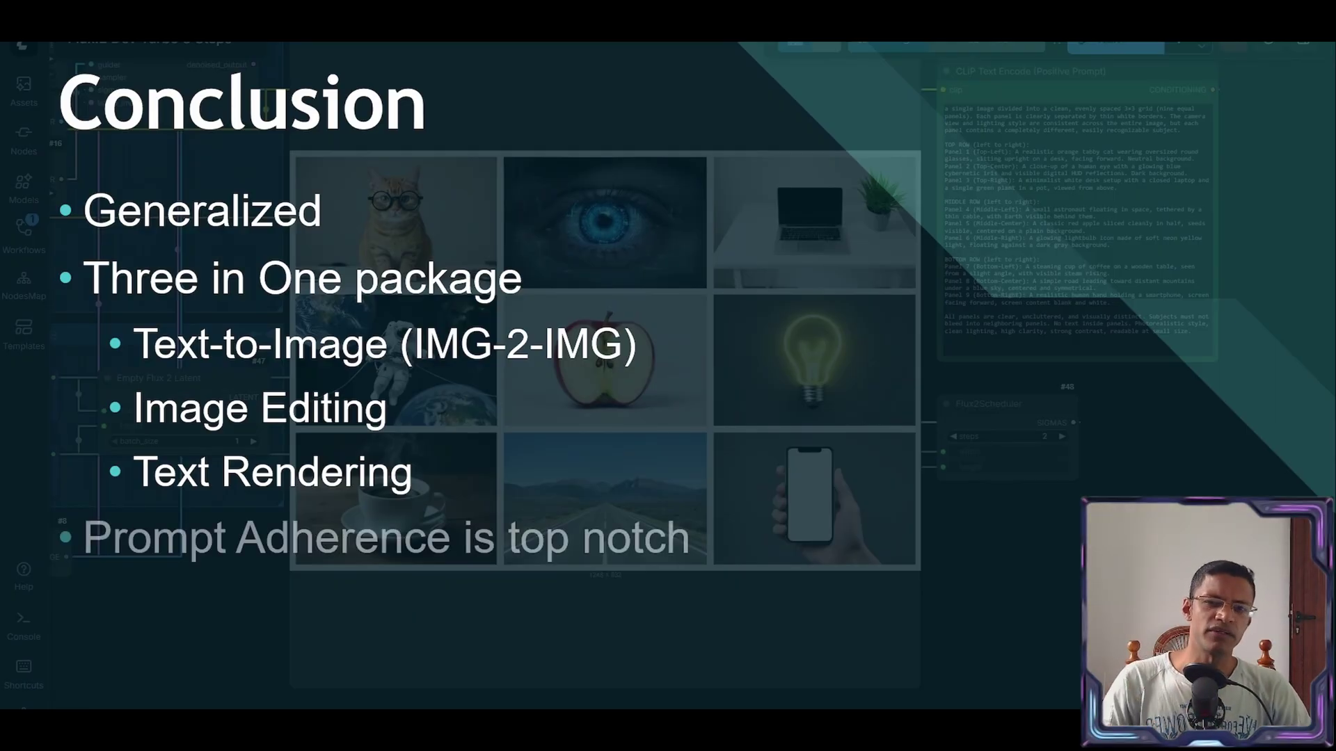